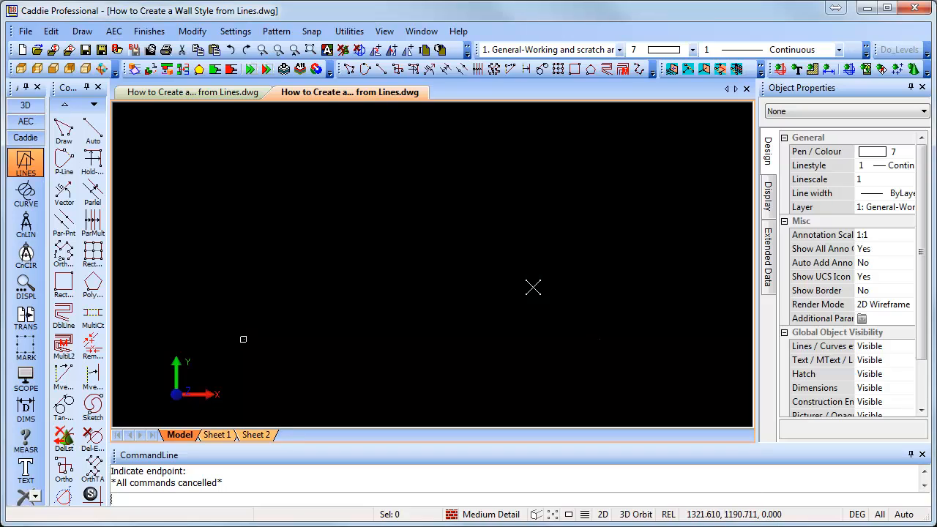
Draw a horizontal line about 1000 units long across the lower part of the drawing.
{"action": "left_click", "coordinate": [93, 131]}
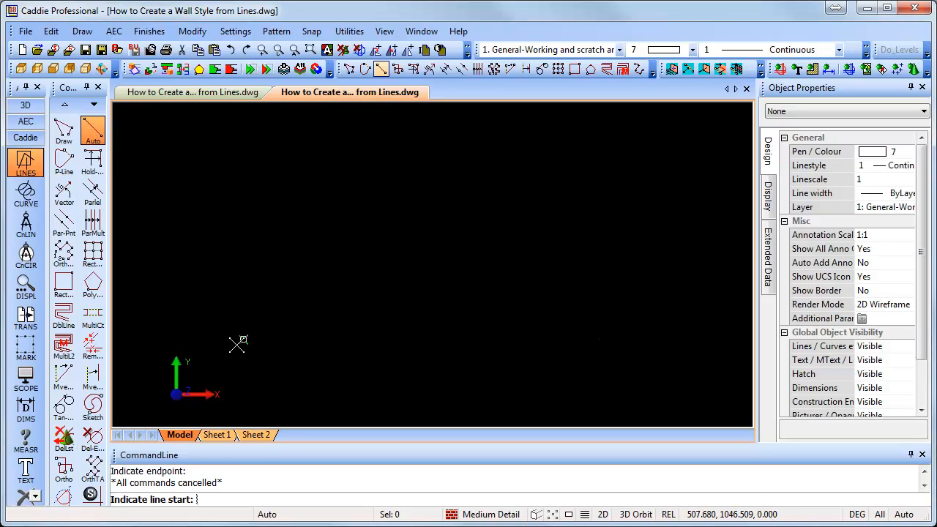
{"action": "left_click", "coordinate": [243, 339]}
{"action": "left_click", "coordinate": [599, 339]}
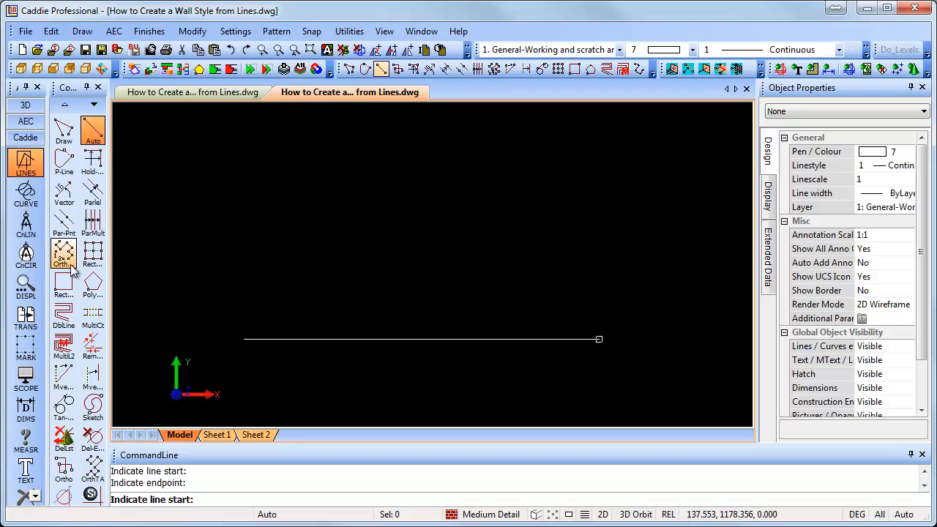
Offset the line upward with five incremental parallel offsets of 13, 100, 60, 40 and 102, using pens 4, 2, 9, 2 and 4.
{"action": "left_click", "coordinate": [93, 224]}
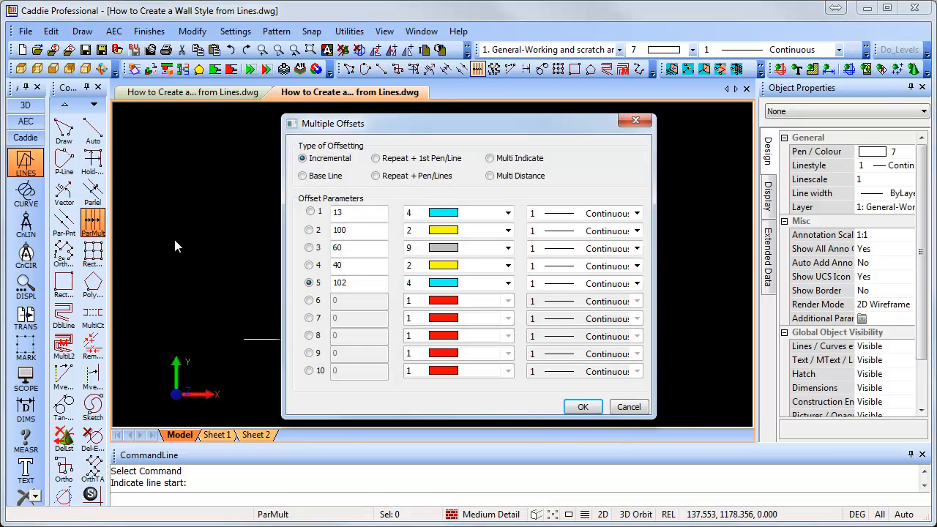
{"action": "left_click_drag", "start_coordinate": [356, 125], "coordinate": [618, 129]}
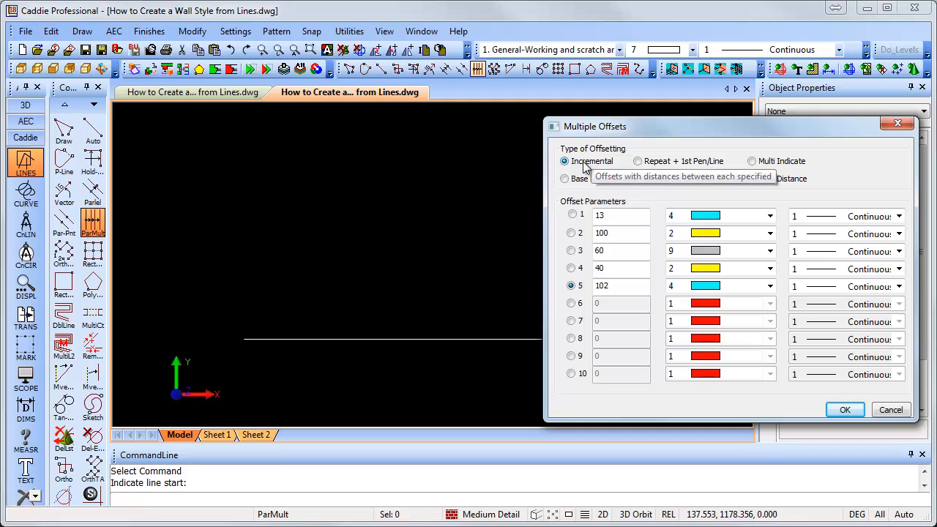
{"action": "left_click", "coordinate": [572, 303]}
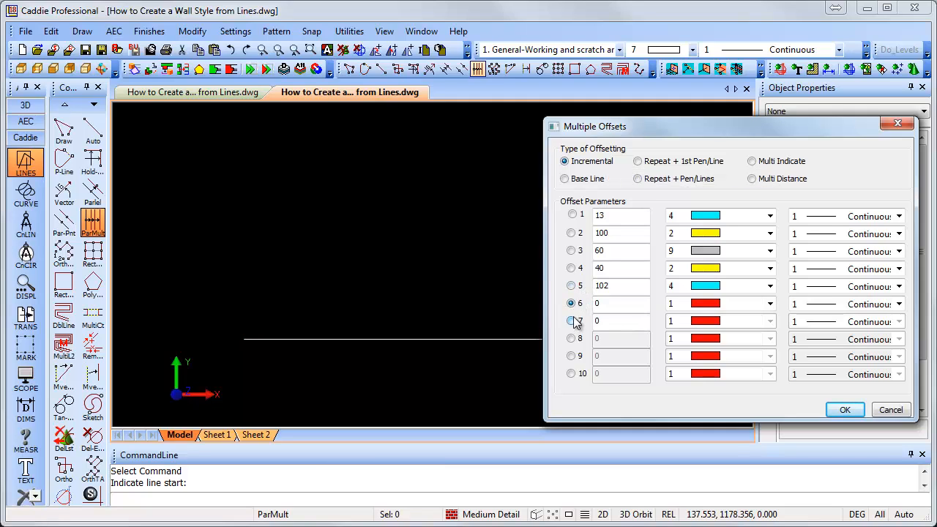
{"action": "left_click", "coordinate": [571, 286]}
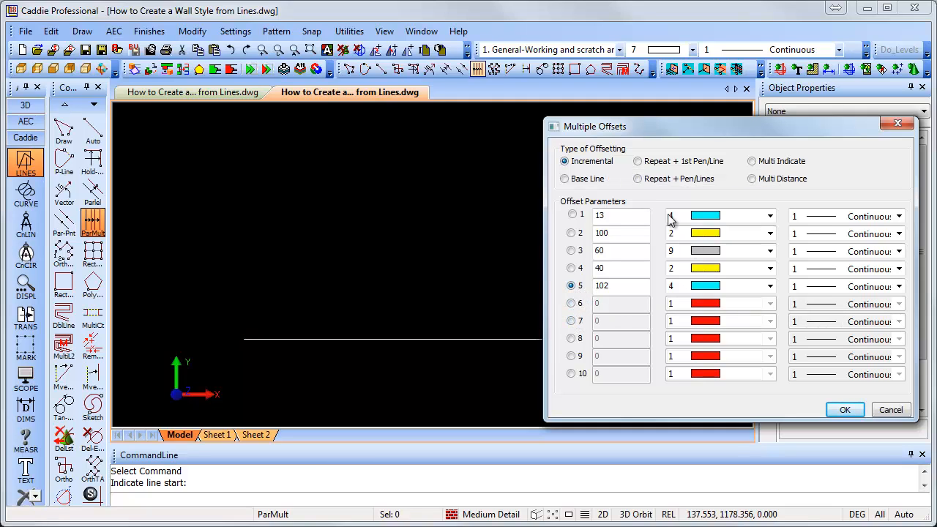
{"action": "left_click_drag", "start_coordinate": [634, 215], "coordinate": [585, 218]}
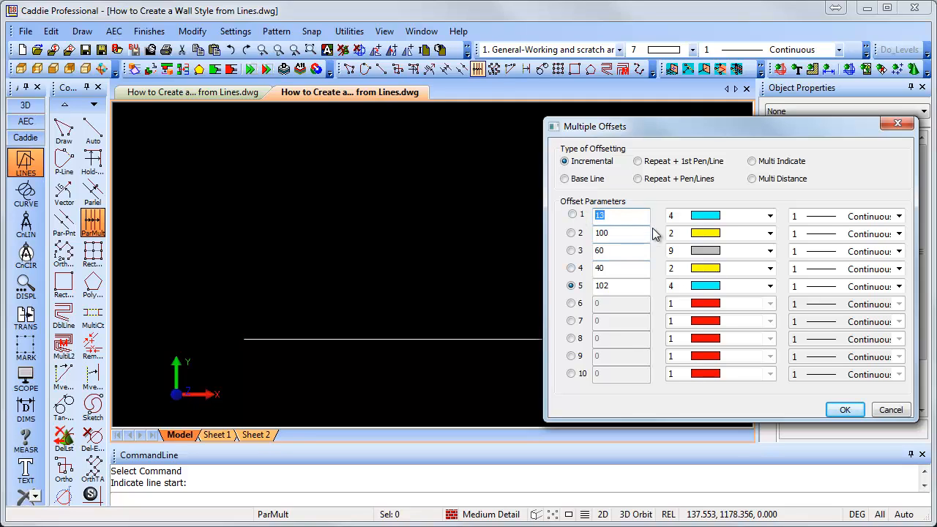
{"action": "left_click_drag", "start_coordinate": [625, 233], "coordinate": [586, 244]}
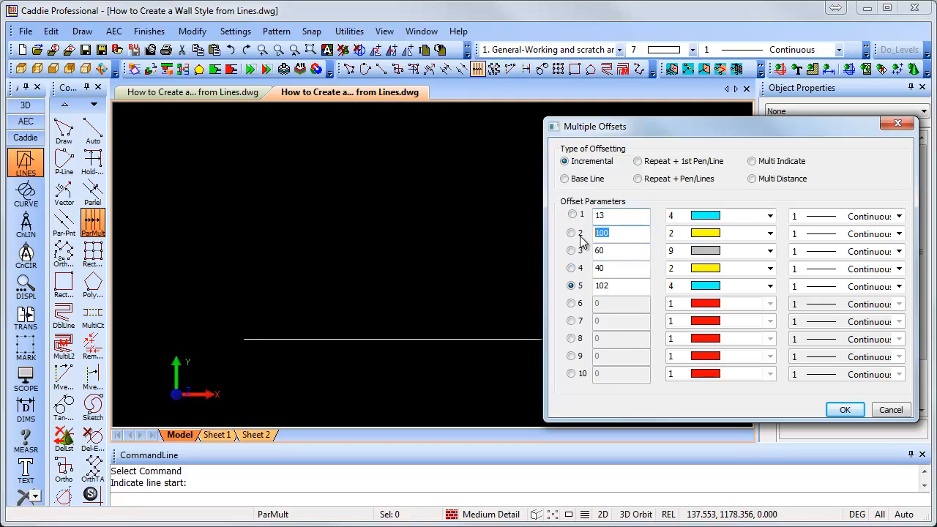
{"action": "double_click", "coordinate": [620, 251]}
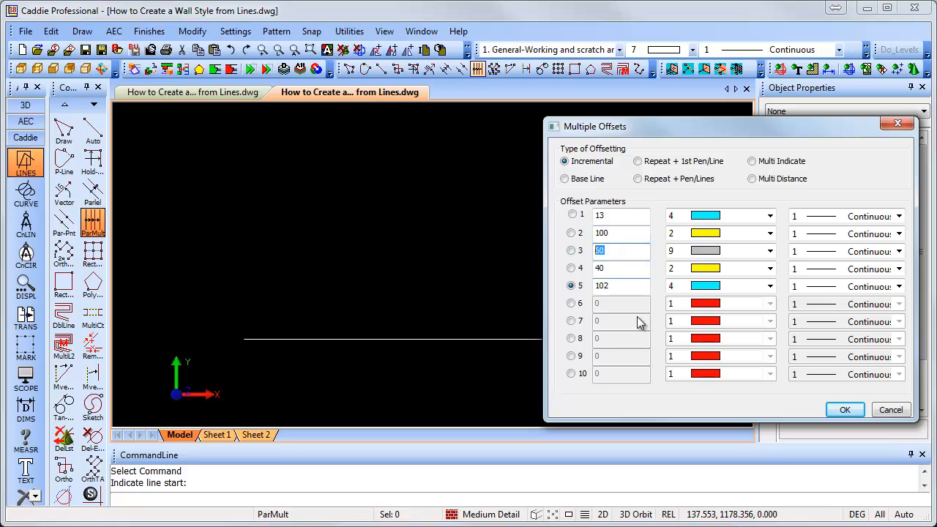
{"action": "key", "text": "Tab"}
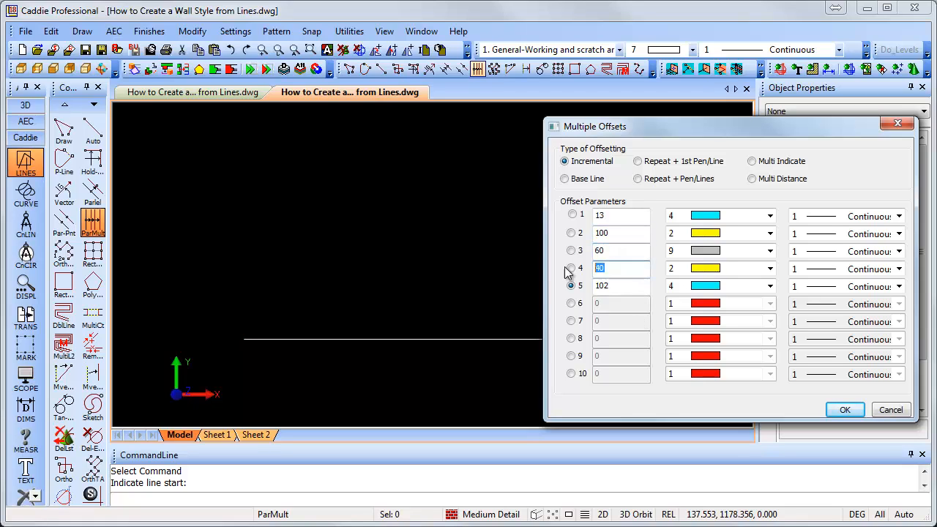
{"action": "key", "text": "Tab"}
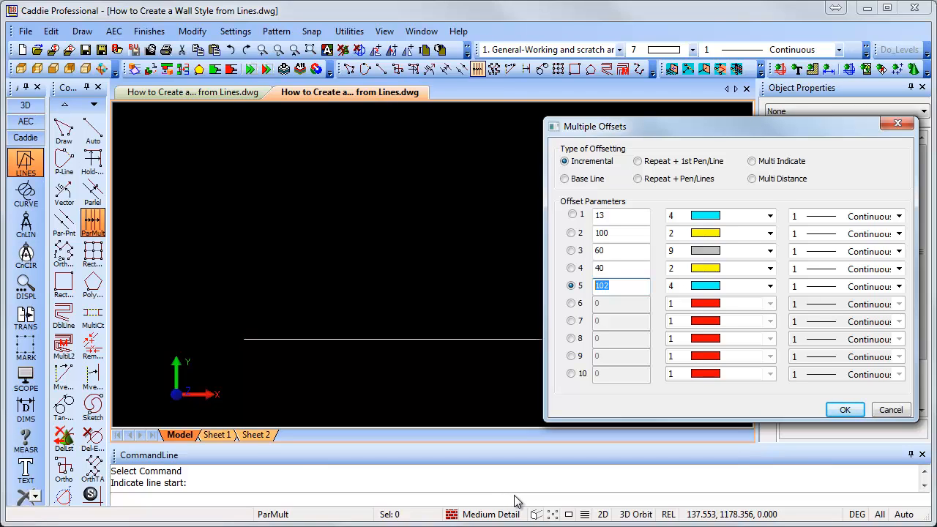
{"action": "left_click", "coordinate": [848, 411]}
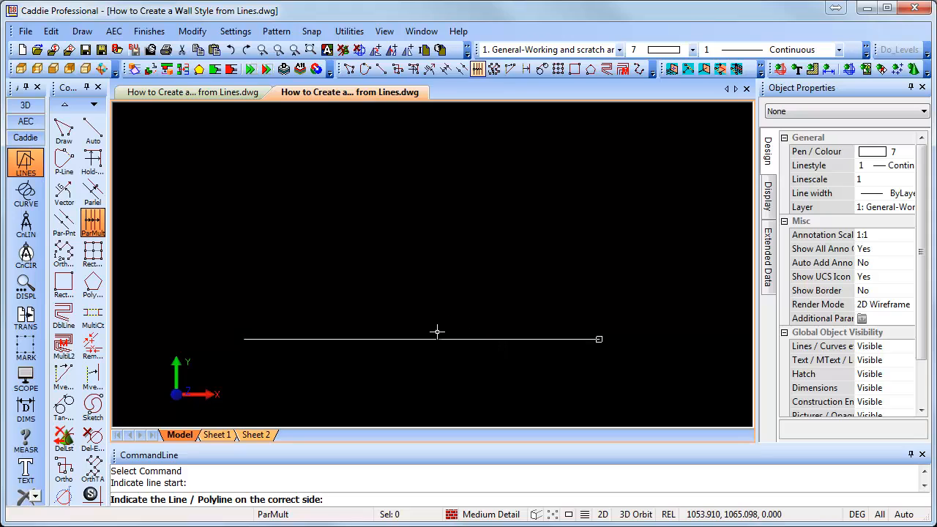
{"action": "left_click", "coordinate": [436, 332]}
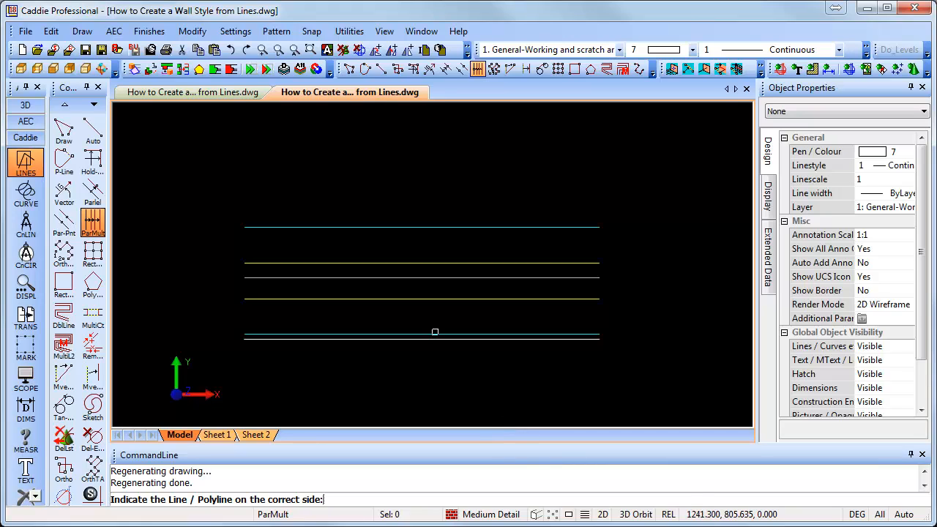
{"action": "key", "text": "Escape"}
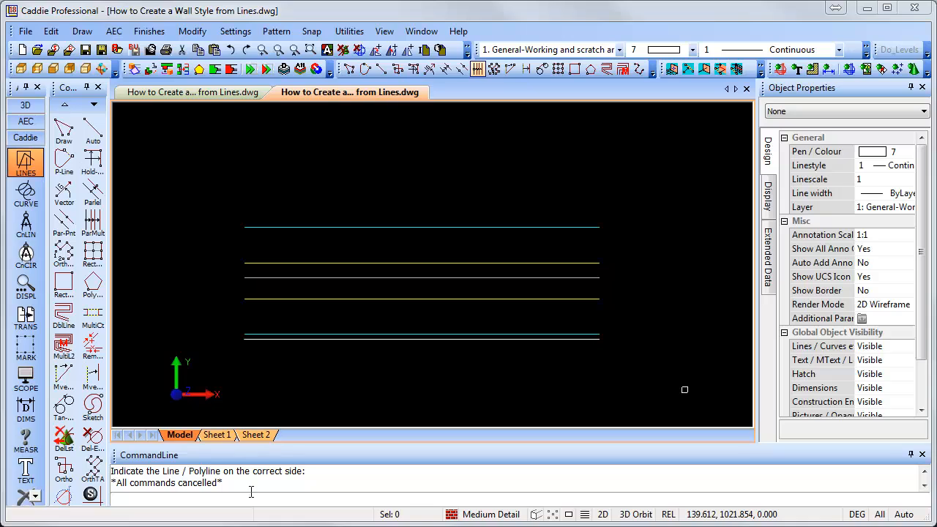
Load the saved hatch preset Block in Plan and set its pen colour to 7.
{"action": "left_click", "coordinate": [36, 500]}
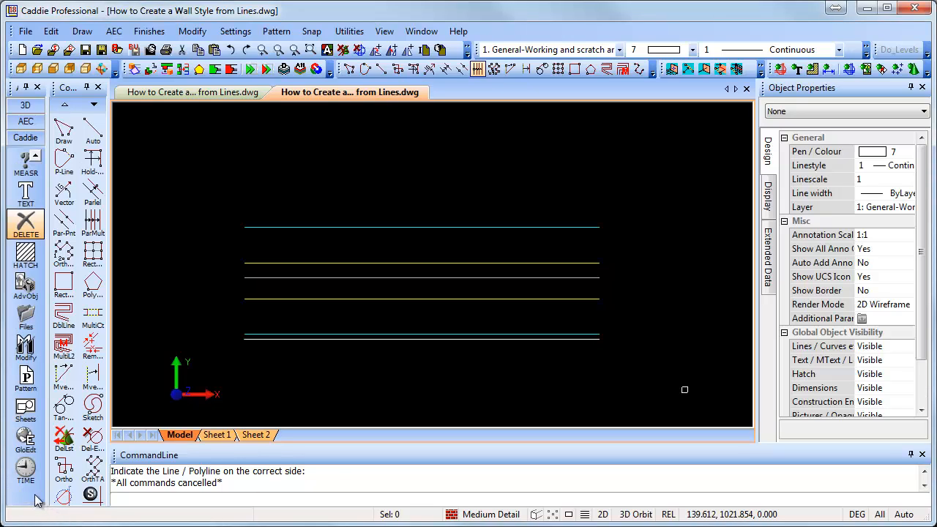
{"action": "left_click", "coordinate": [24, 252]}
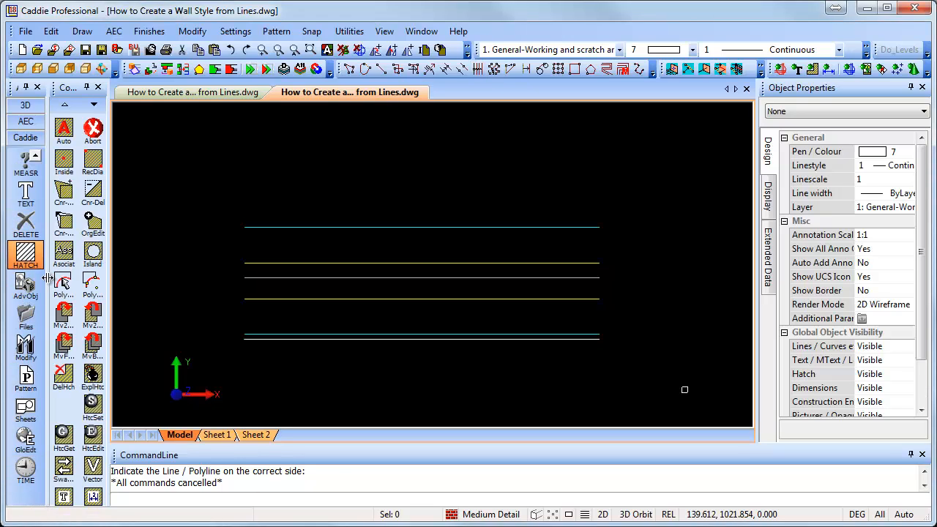
{"action": "left_click", "coordinate": [93, 405]}
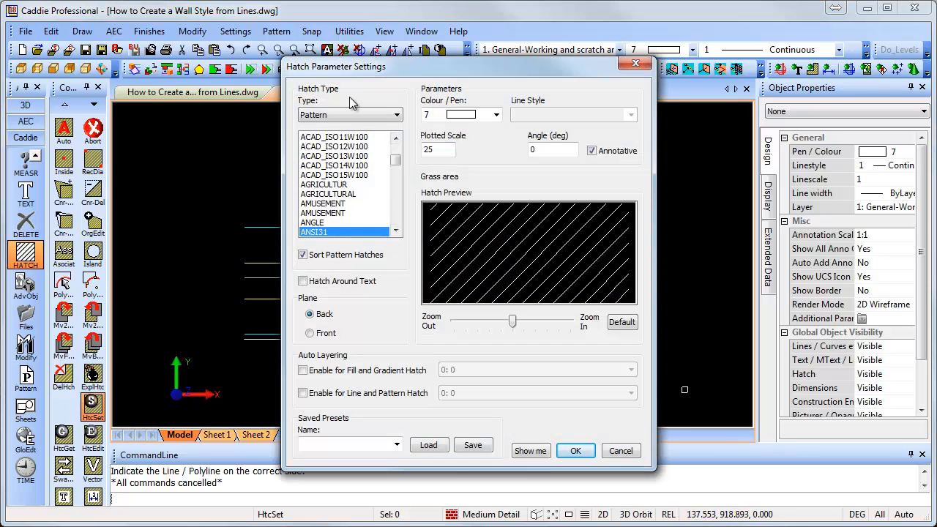
{"action": "left_click", "coordinate": [396, 446]}
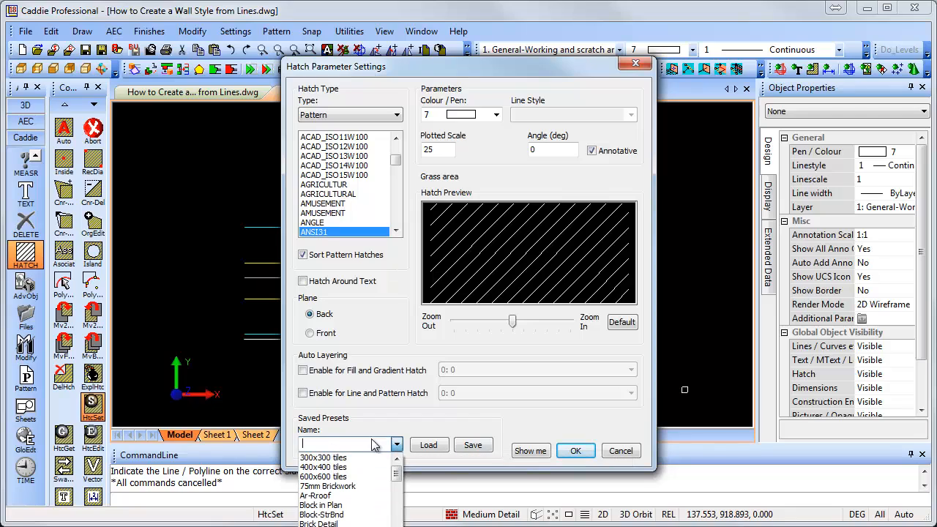
{"action": "left_click", "coordinate": [351, 505]}
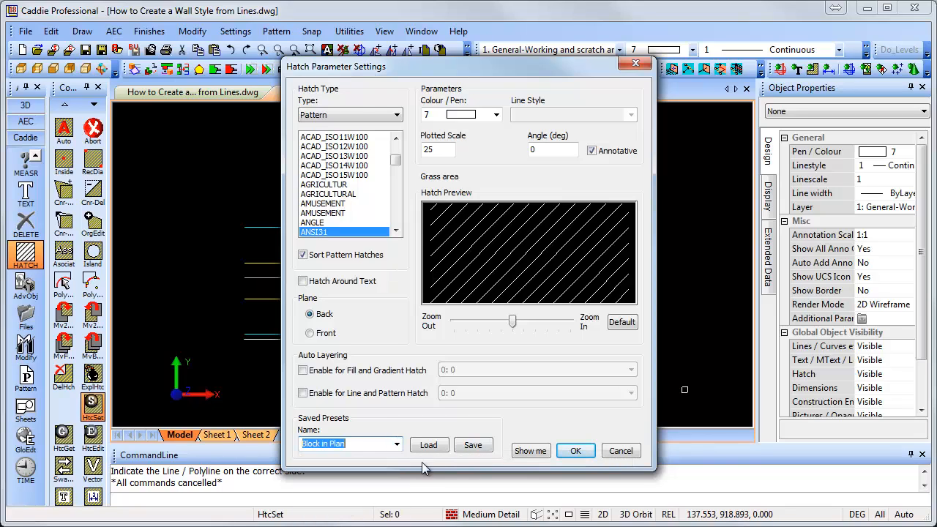
{"action": "left_click", "coordinate": [428, 445]}
{"action": "left_click", "coordinate": [496, 115]}
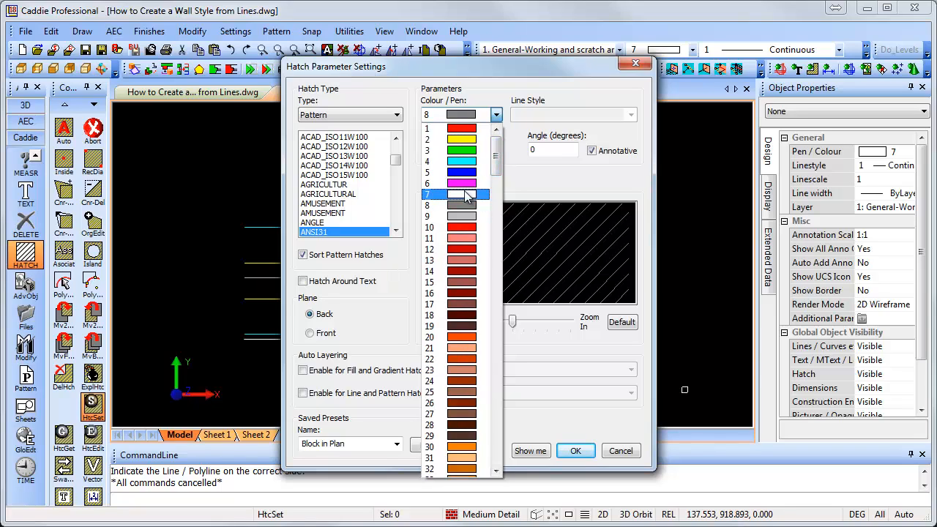
{"action": "left_click", "coordinate": [466, 195]}
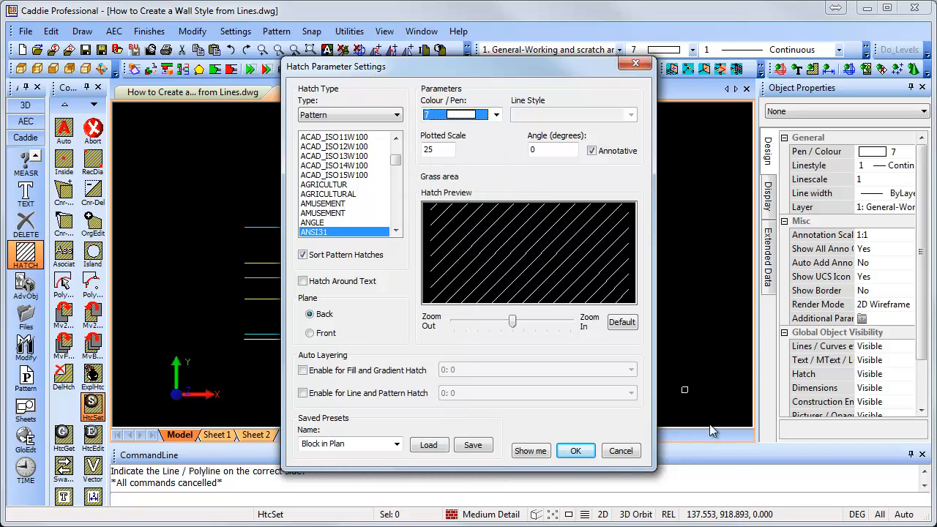
{"action": "left_click", "coordinate": [575, 450]}
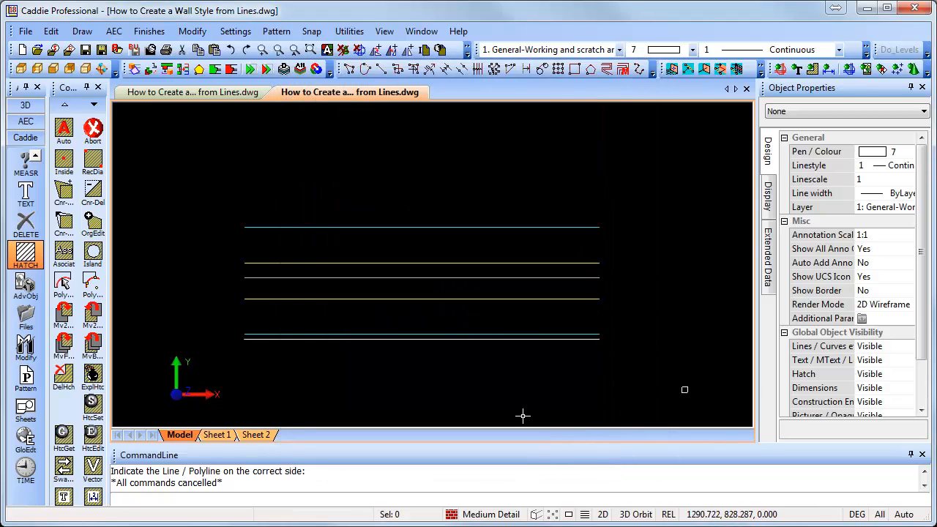
Hatch the rectangle from the midpoint of the lower cyan line to the right end of the lower yellow line.
{"action": "left_click", "coordinate": [93, 163]}
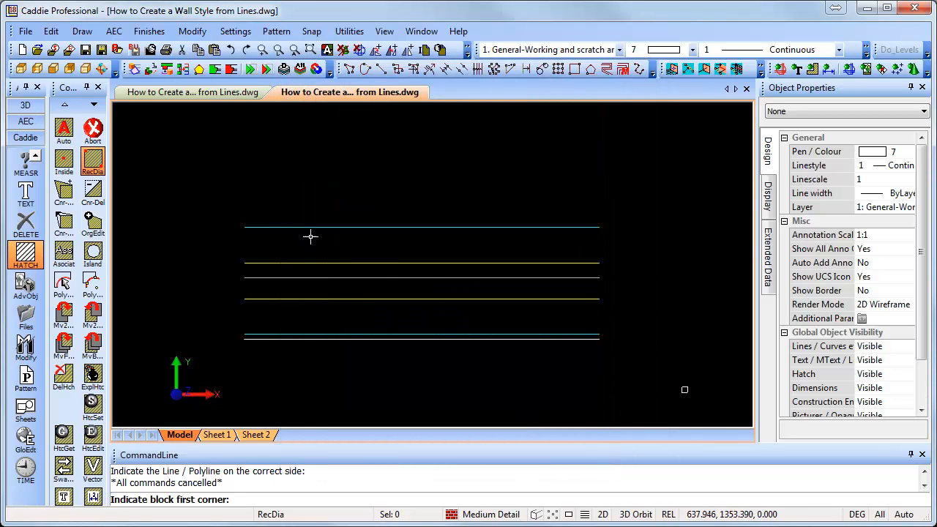
{"action": "right_click", "coordinate": [393, 282]}
{"action": "left_click", "coordinate": [416, 322]}
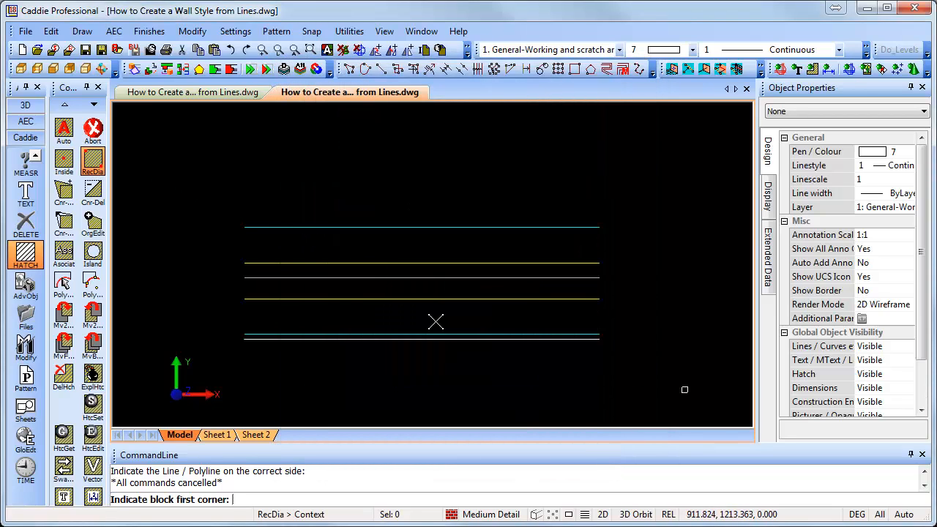
{"action": "left_click", "coordinate": [418, 333]}
{"action": "left_click", "coordinate": [599, 299]}
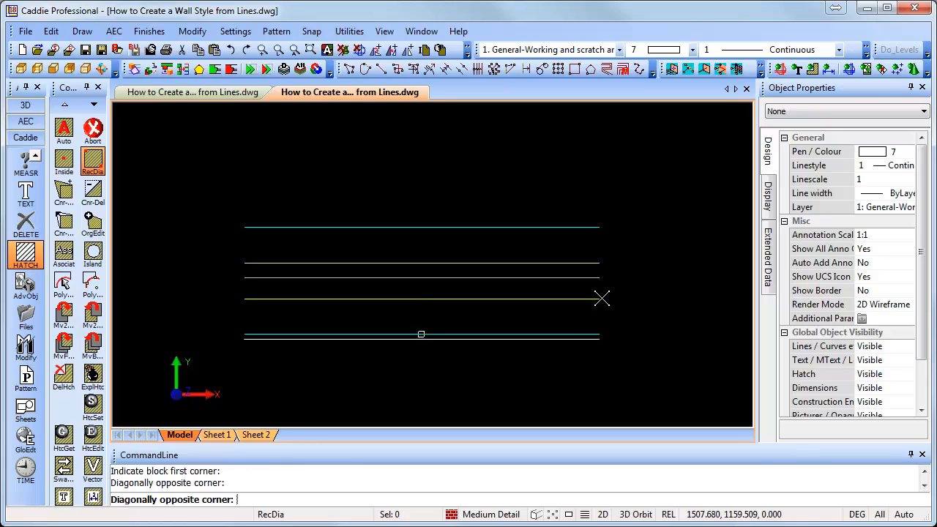
Load the saved hatch preset Brick in Plan in the hatch parameter settings.
{"action": "left_click", "coordinate": [93, 404]}
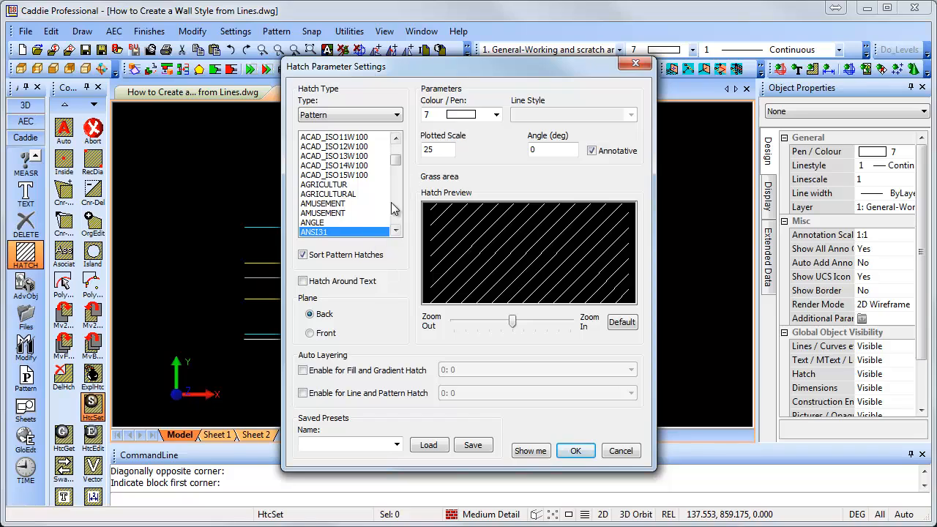
{"action": "left_click", "coordinate": [397, 445]}
{"action": "left_click", "coordinate": [358, 454]}
{"action": "left_click", "coordinate": [397, 445]}
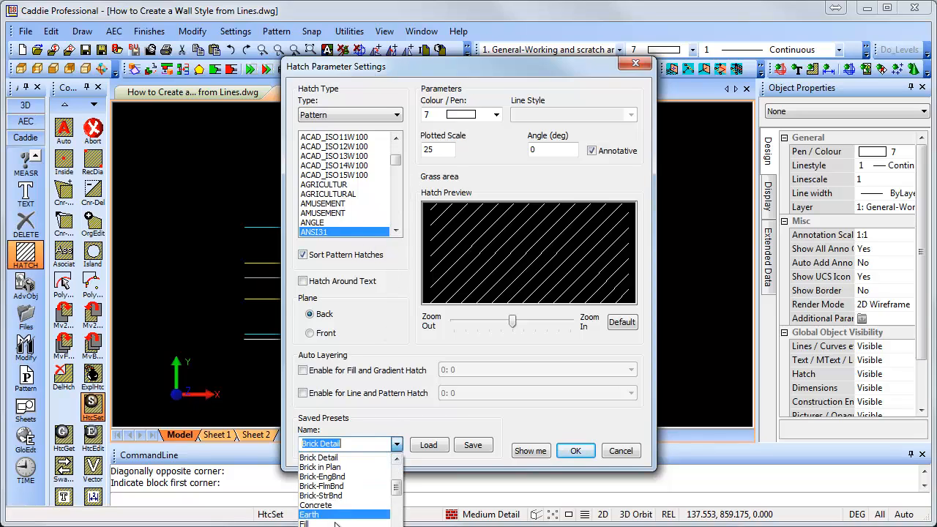
{"action": "left_click_drag", "start_coordinate": [399, 486], "coordinate": [396, 474]}
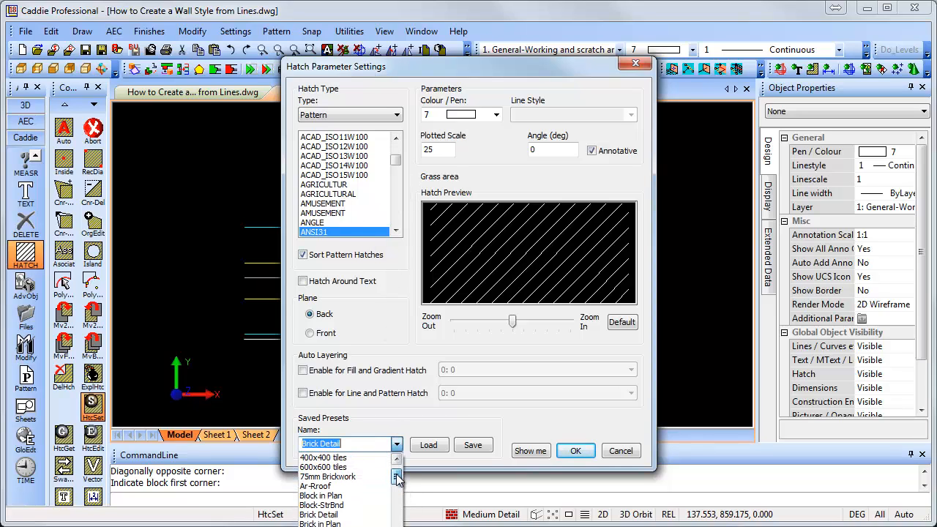
{"action": "left_click", "coordinate": [333, 524]}
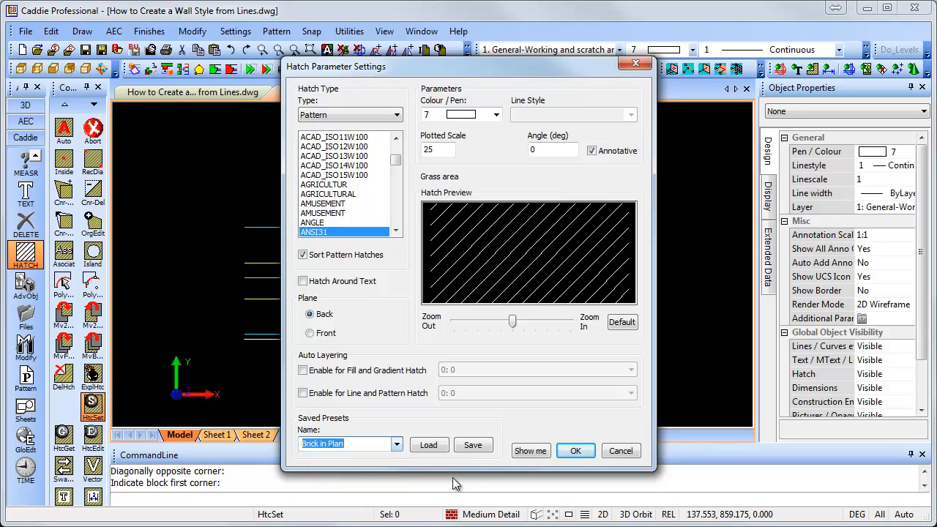
{"action": "left_click", "coordinate": [442, 446]}
Set the brick hatch's pen colour to 7 and its plotted scale to 15.
{"action": "left_click", "coordinate": [473, 122]}
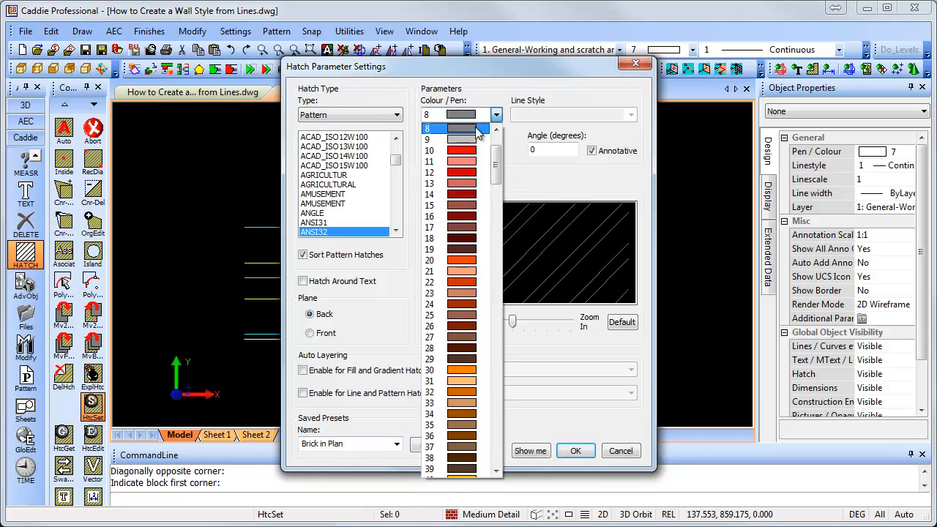
{"action": "scroll", "coordinate": [466, 176], "scroll_direction": "up", "scroll_amount": 3}
{"action": "left_click", "coordinate": [467, 194]}
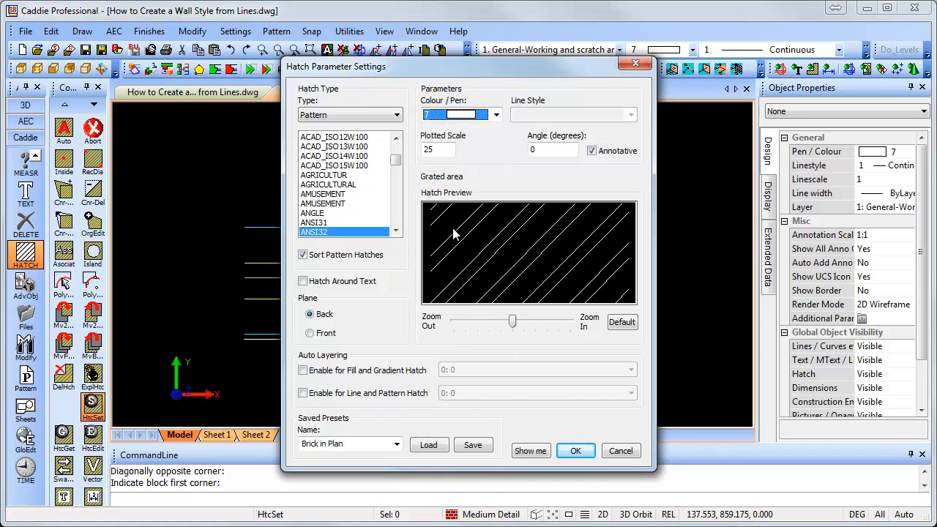
{"action": "double_click", "coordinate": [433, 149]}
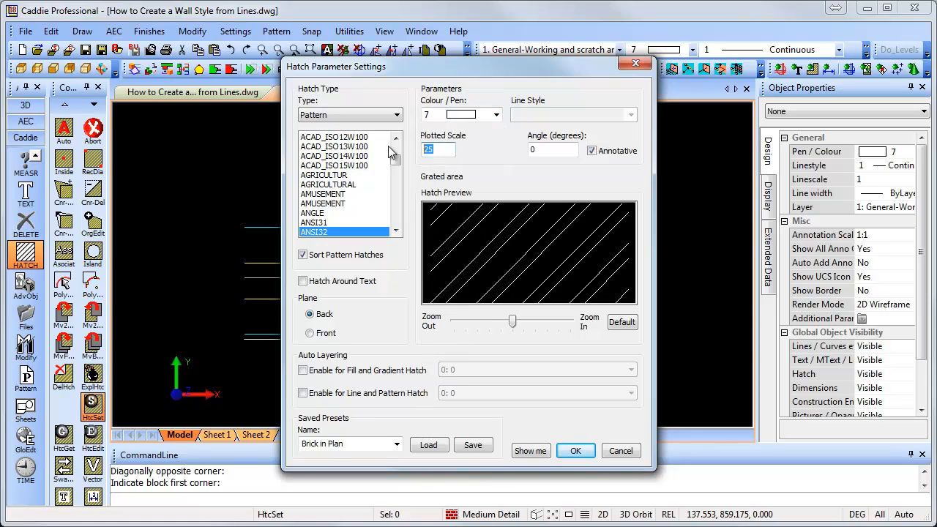
{"action": "type", "text": "1"}
{"action": "left_click", "coordinate": [576, 451]}
Hatch the rectangle from the midpoint of the upper yellow line to the right end of the upper cyan line.
{"action": "left_click", "coordinate": [93, 160]}
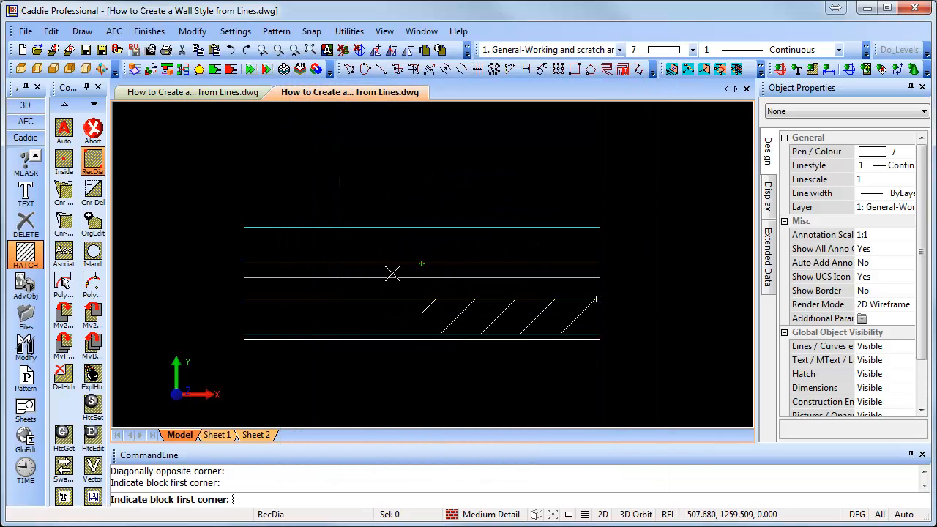
{"action": "left_click", "coordinate": [446, 259]}
{"action": "left_click", "coordinate": [599, 228]}
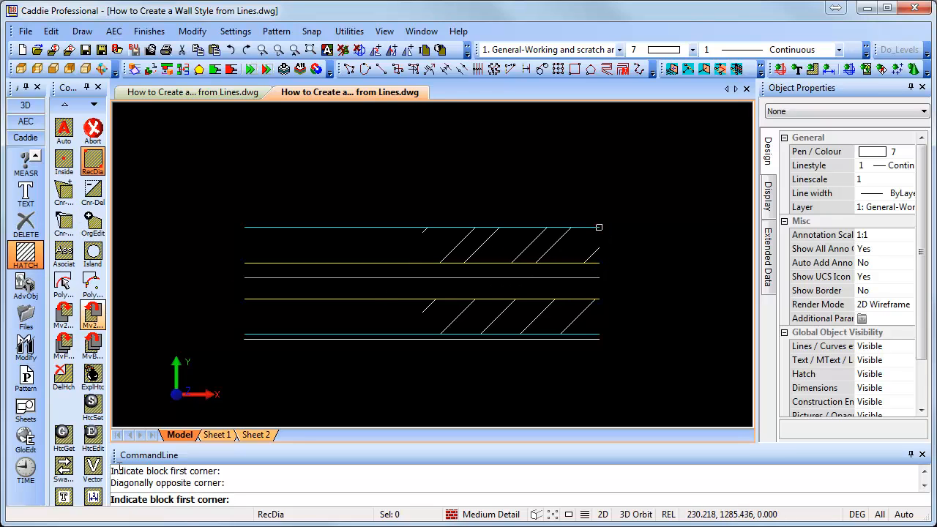
Hatch the rectangle from the midpoint of the lower yellow line to the right end of the line above with a Fill in pen colour 51.
{"action": "left_click", "coordinate": [93, 404]}
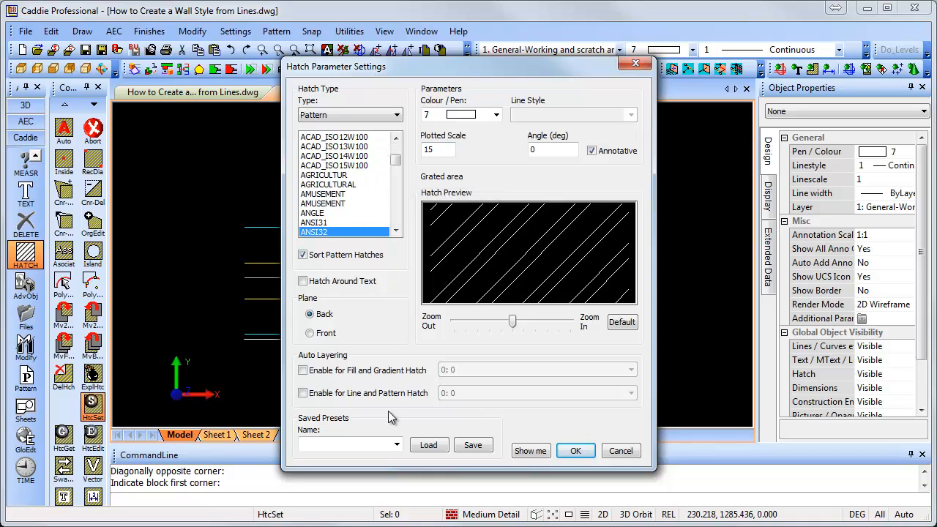
{"action": "left_click", "coordinate": [396, 115]}
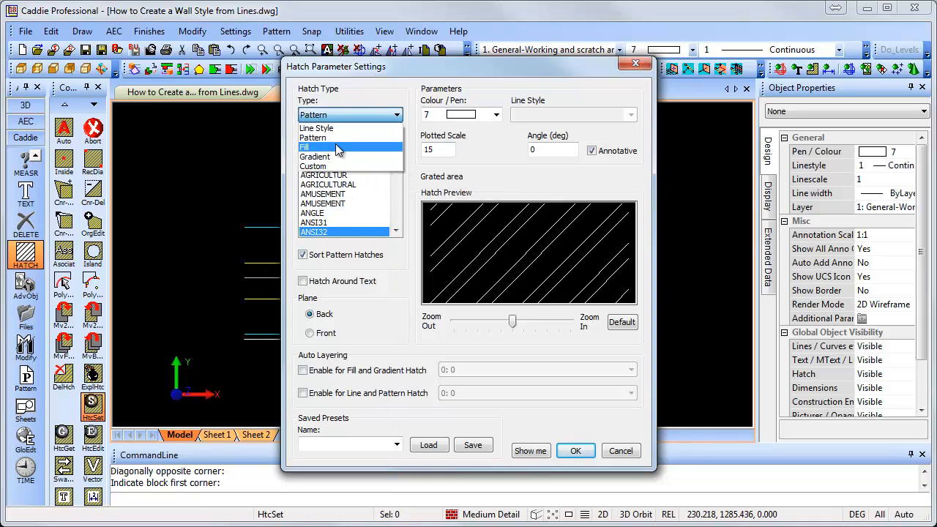
{"action": "left_click", "coordinate": [337, 147]}
{"action": "left_click", "coordinate": [574, 115]}
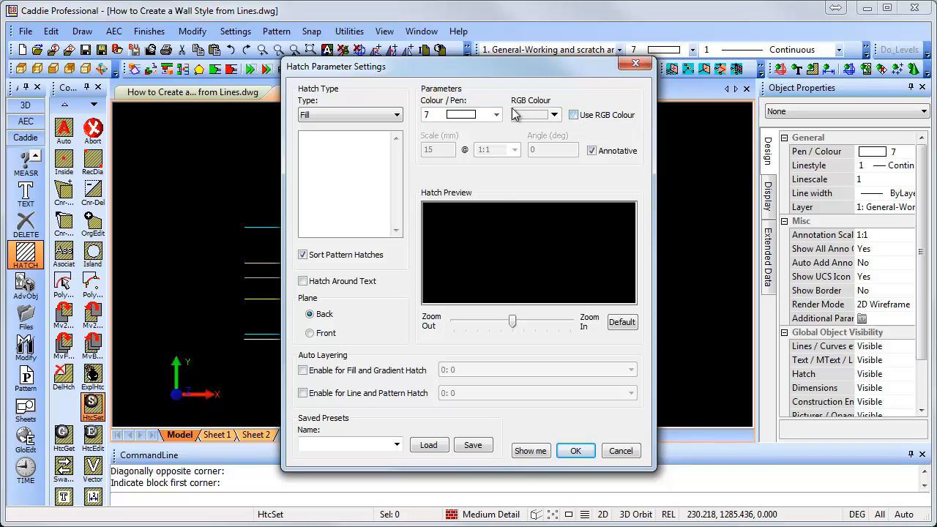
{"action": "left_click", "coordinate": [497, 115]}
{"action": "left_click_drag", "start_coordinate": [498, 172], "coordinate": [503, 199]}
{"action": "left_click", "coordinate": [483, 372]}
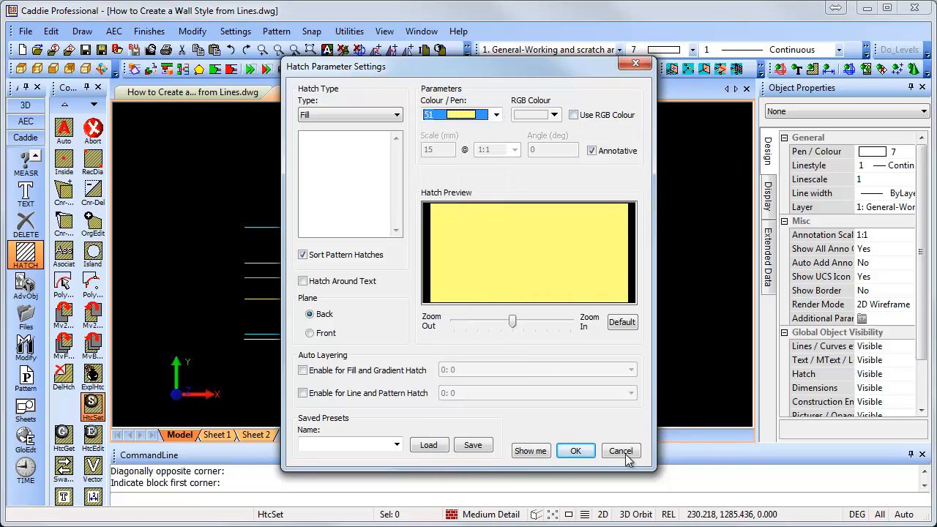
{"action": "left_click", "coordinate": [577, 451]}
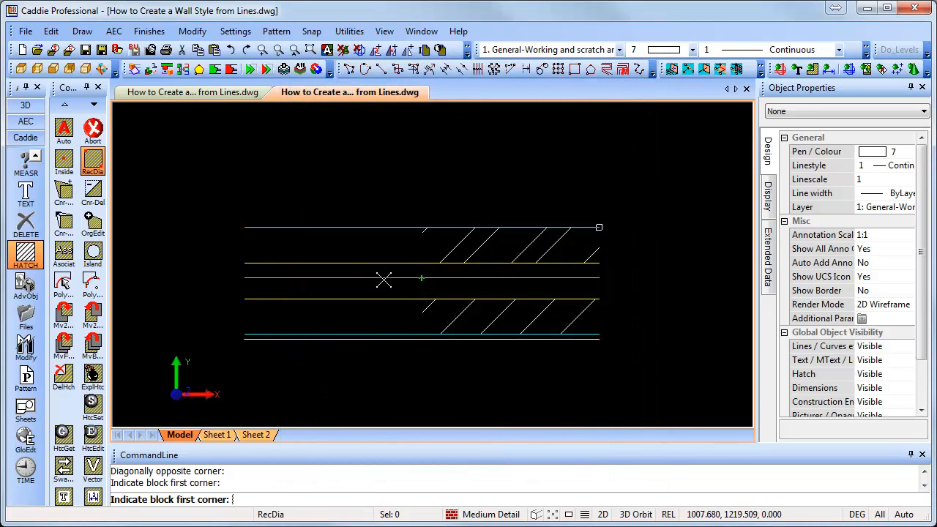
{"action": "left_click", "coordinate": [424, 300]}
{"action": "left_click", "coordinate": [599, 278]}
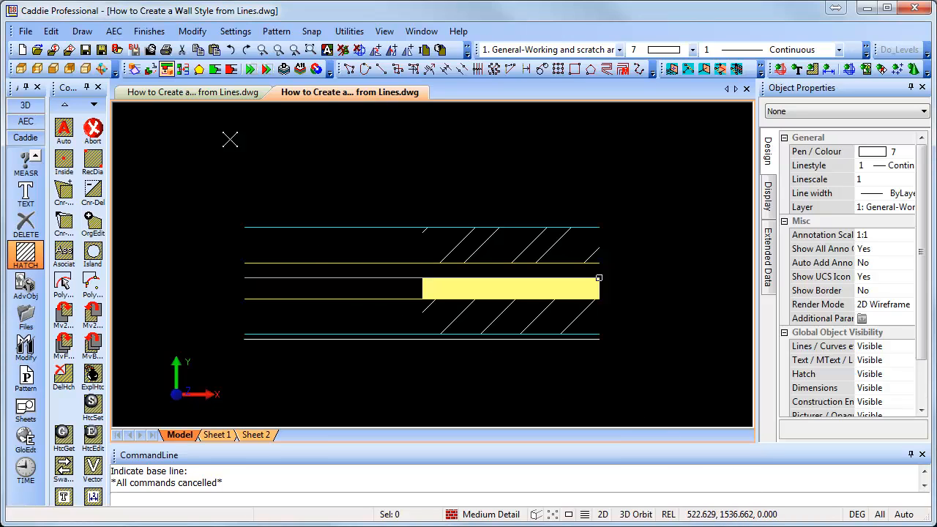
Start Create Wall Style From Lines and pick the lower cyan line as the base line.
{"action": "left_click", "coordinate": [114, 31]}
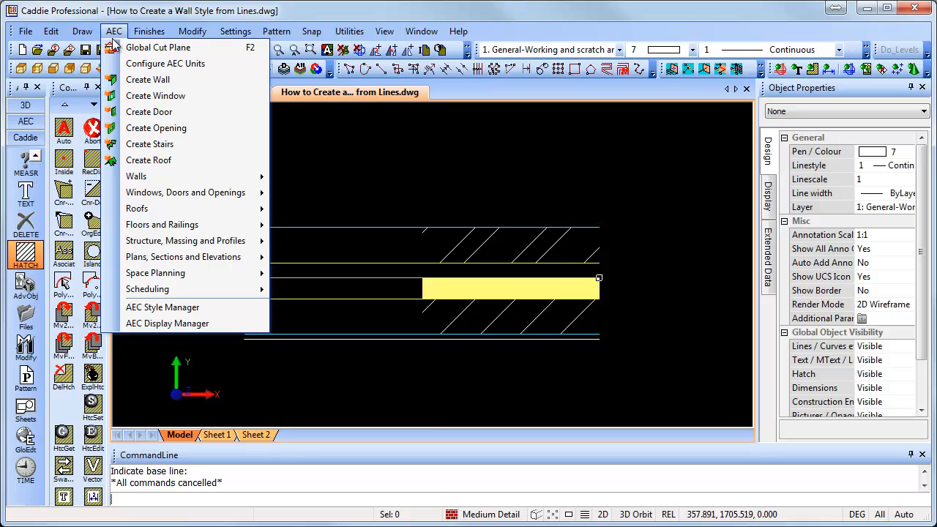
{"action": "mouse_move", "coordinate": [154, 182]}
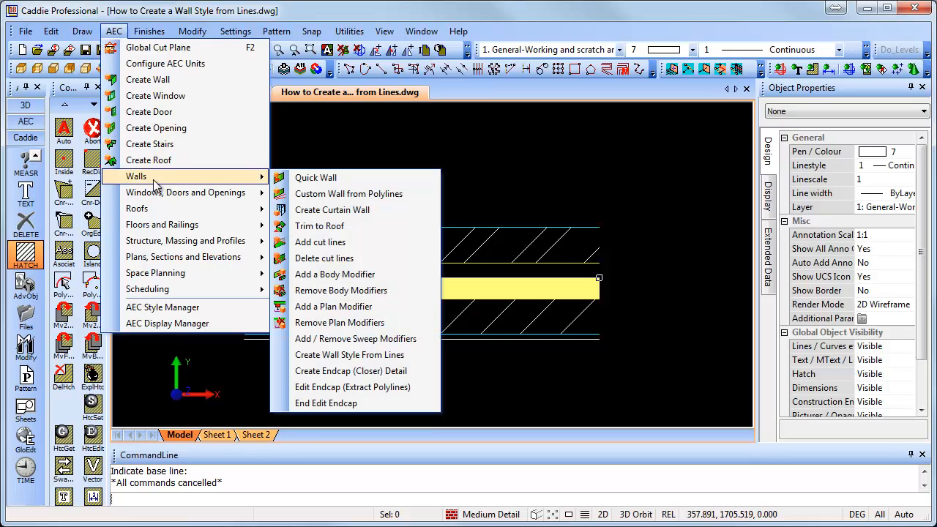
{"action": "left_click", "coordinate": [374, 355]}
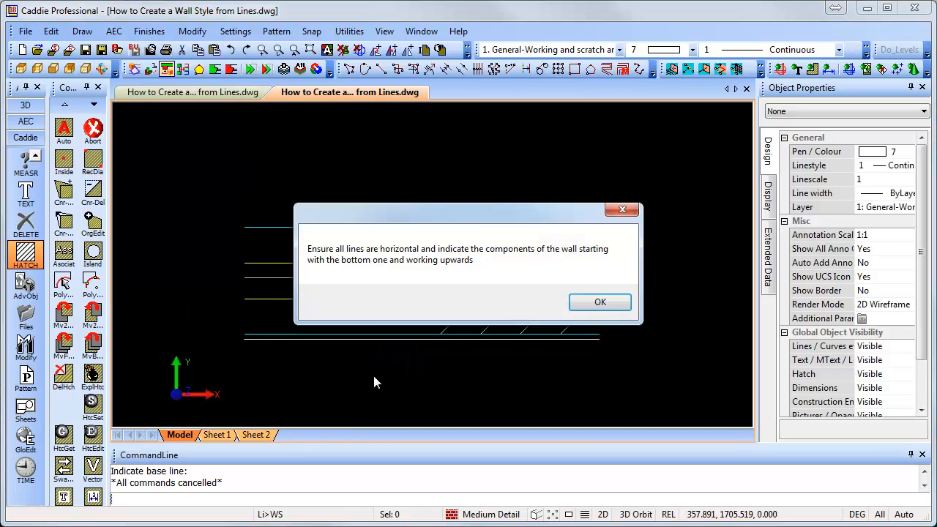
{"action": "mouse_move", "coordinate": [475, 228]}
{"action": "left_mouse_down"}
{"action": "mouse_move", "coordinate": [613, 220]}
{"action": "mouse_move", "coordinate": [665, 231]}
{"action": "left_mouse_up"}
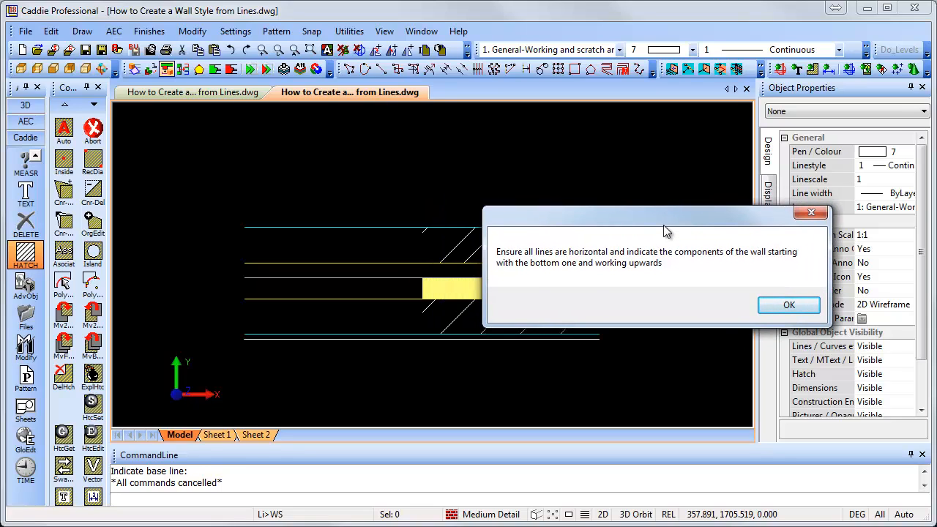
{"action": "left_click", "coordinate": [790, 306]}
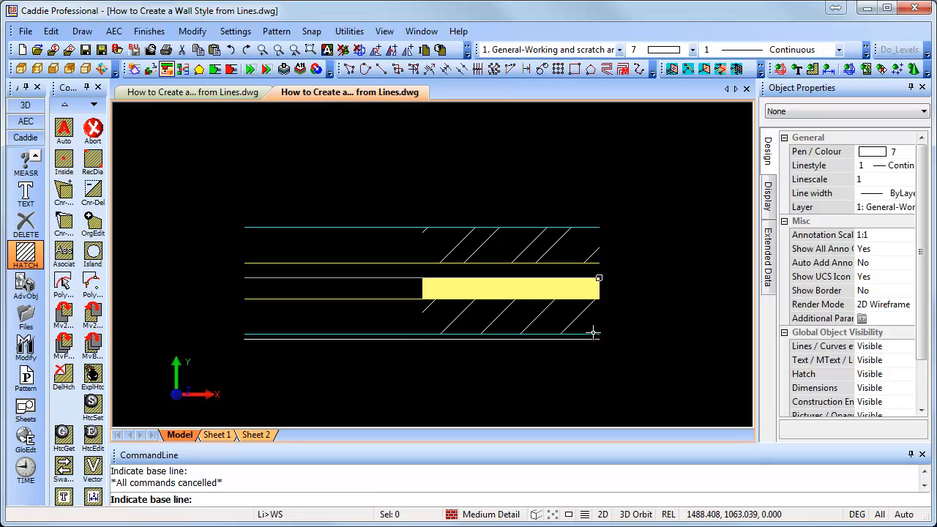
{"action": "left_click", "coordinate": [282, 334]}
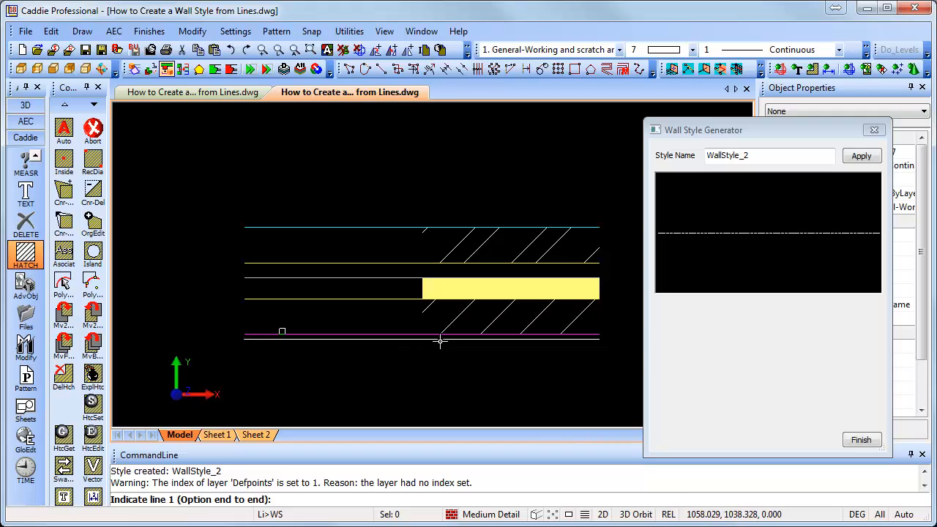
Rename the wall style as New Wall and apply the name.
{"action": "left_click_drag", "start_coordinate": [778, 155], "coordinate": [659, 155]}
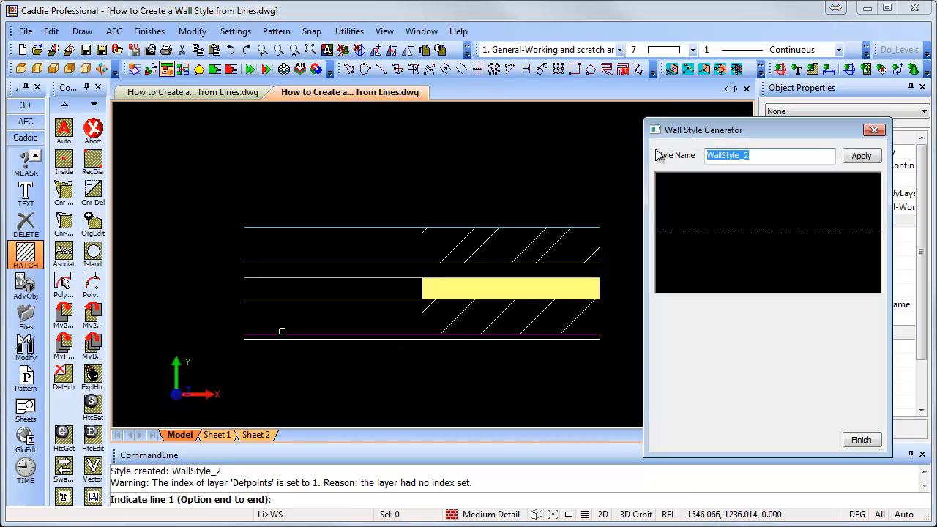
{"action": "type", "text": "New Wall"}
{"action": "left_click", "coordinate": [871, 158]}
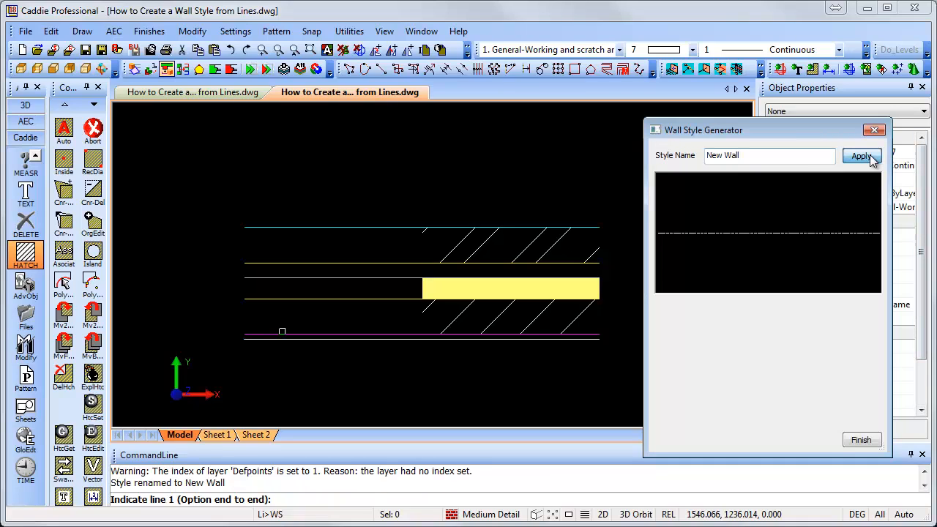
Indicate all six wall lines in order from the lowest white line up to the upper cyan line, and end the line selection.
{"action": "left_click", "coordinate": [377, 341]}
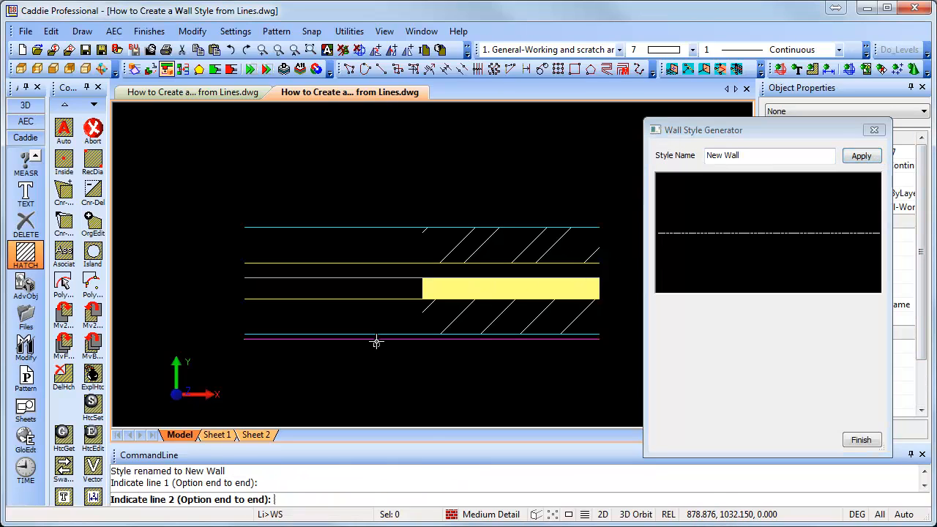
{"action": "left_click", "coordinate": [369, 335]}
{"action": "left_click", "coordinate": [367, 300]}
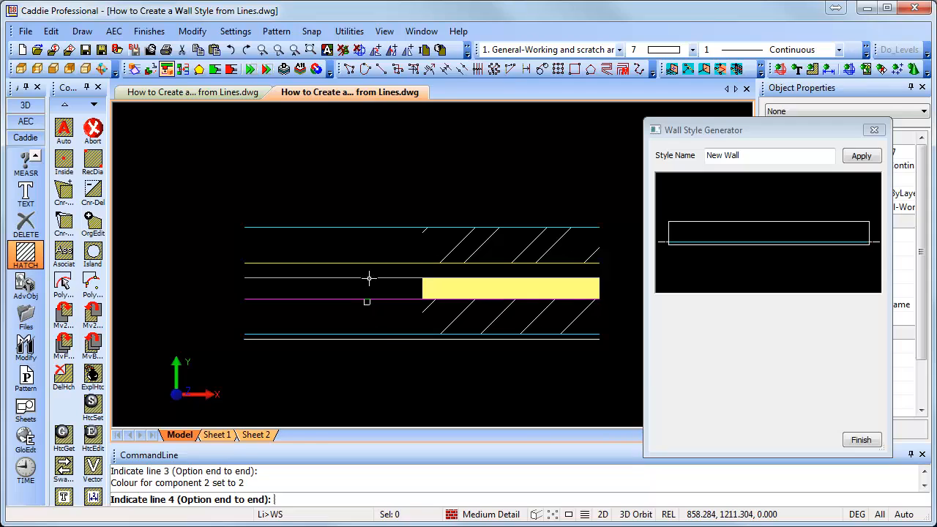
{"action": "left_click", "coordinate": [369, 279]}
{"action": "left_click", "coordinate": [368, 262]}
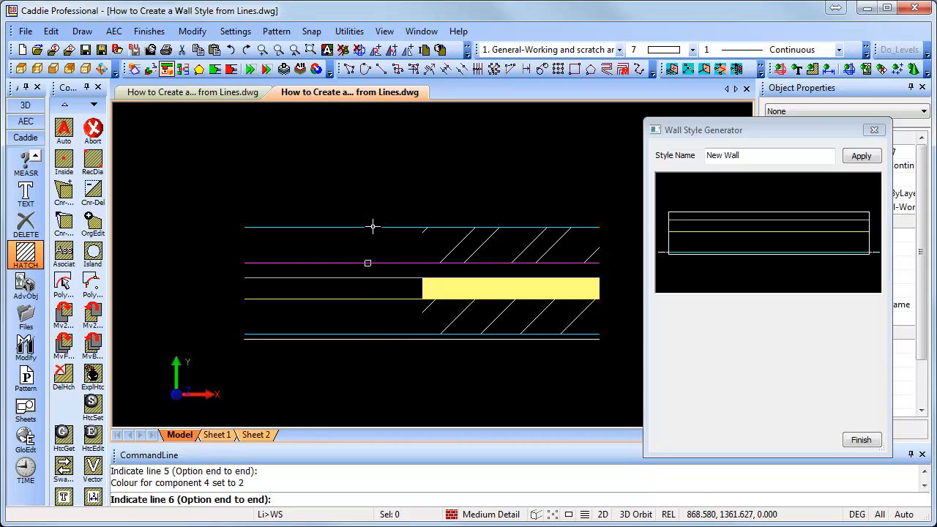
{"action": "left_click", "coordinate": [372, 227]}
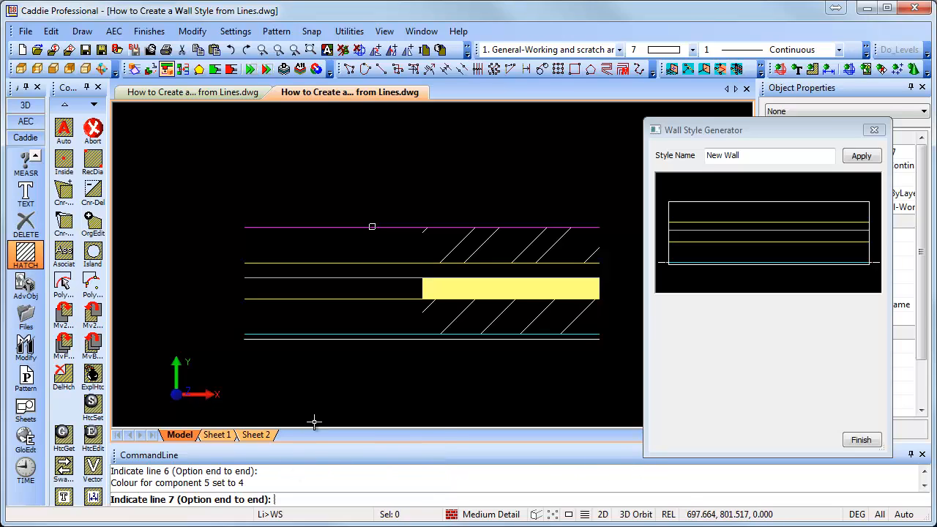
{"action": "right_click", "coordinate": [303, 395]}
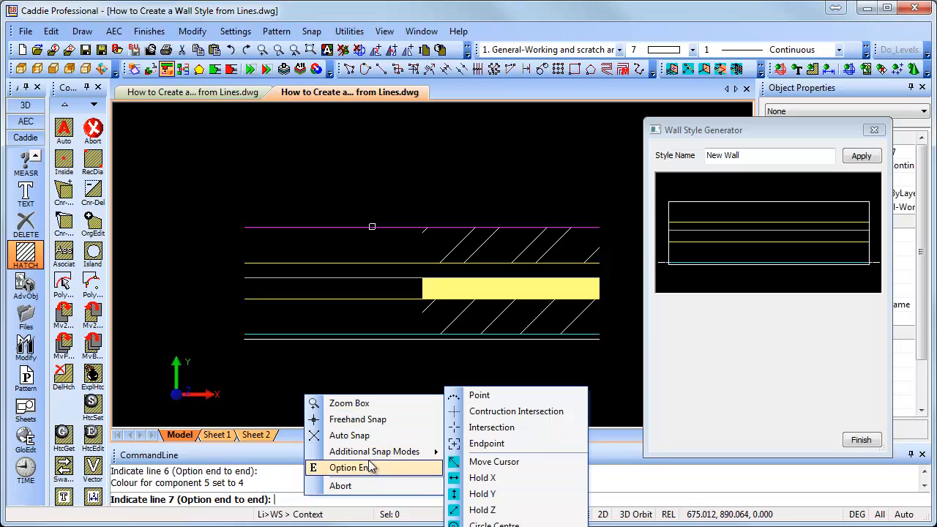
{"action": "left_click", "coordinate": [369, 467]}
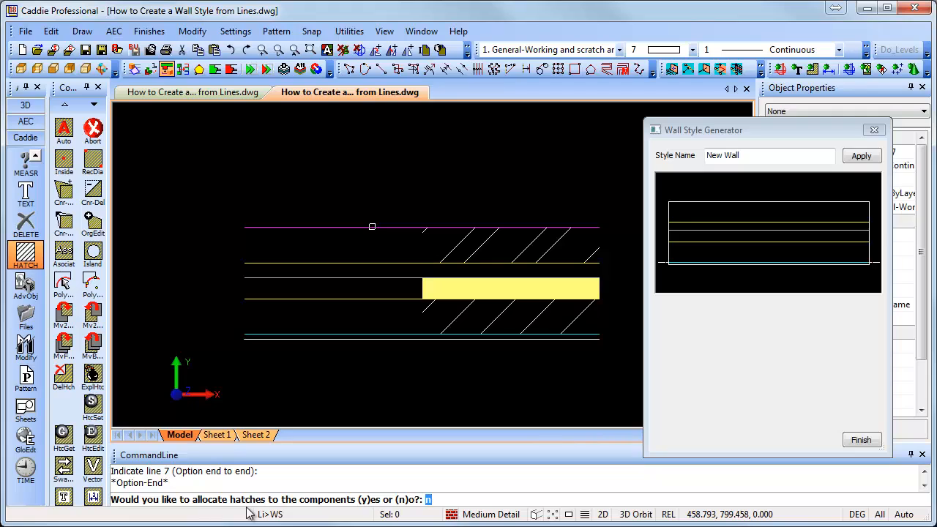
Allocate the lower diagonal hatch, yellow fill and upper diagonal hatch to the second, third and fifth components, leaving the first and fourth without a hatch.
{"action": "type", "text": "y"}
{"action": "key", "text": "Return"}
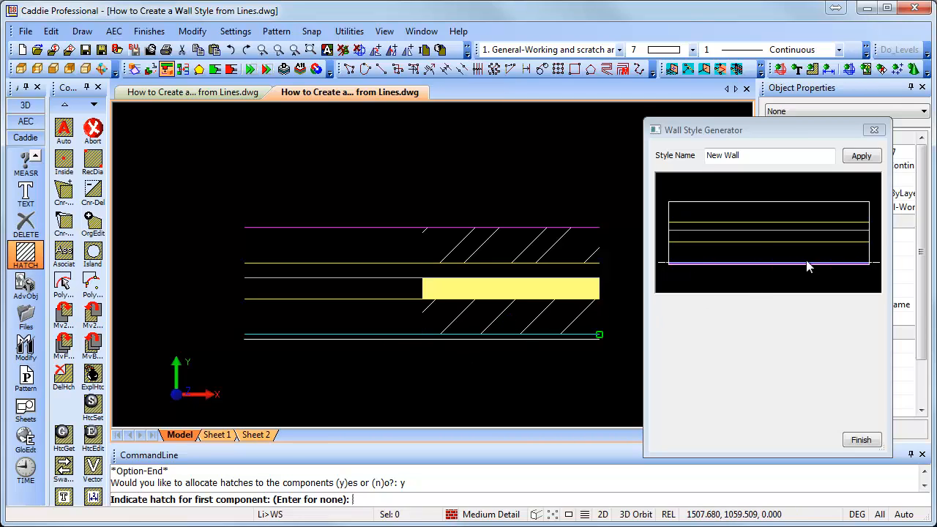
{"action": "left_click", "coordinate": [727, 261]}
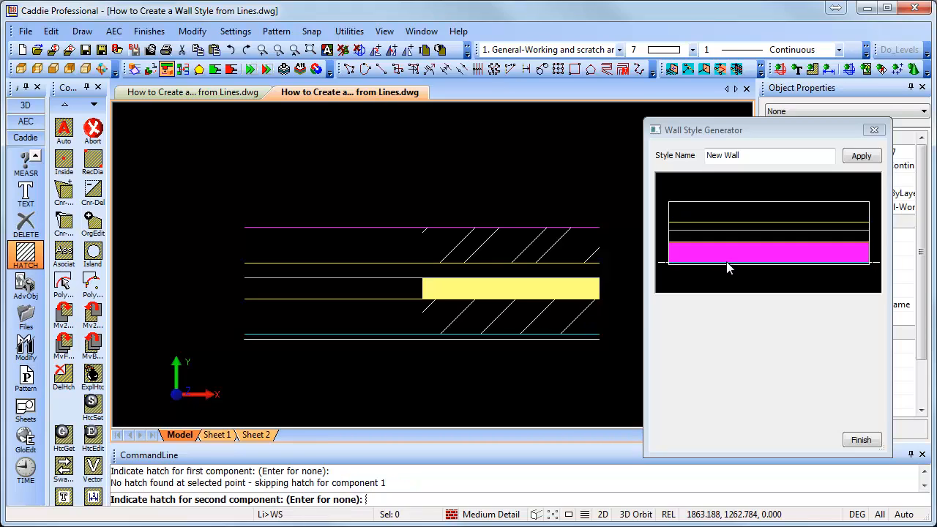
{"action": "left_click", "coordinate": [500, 315]}
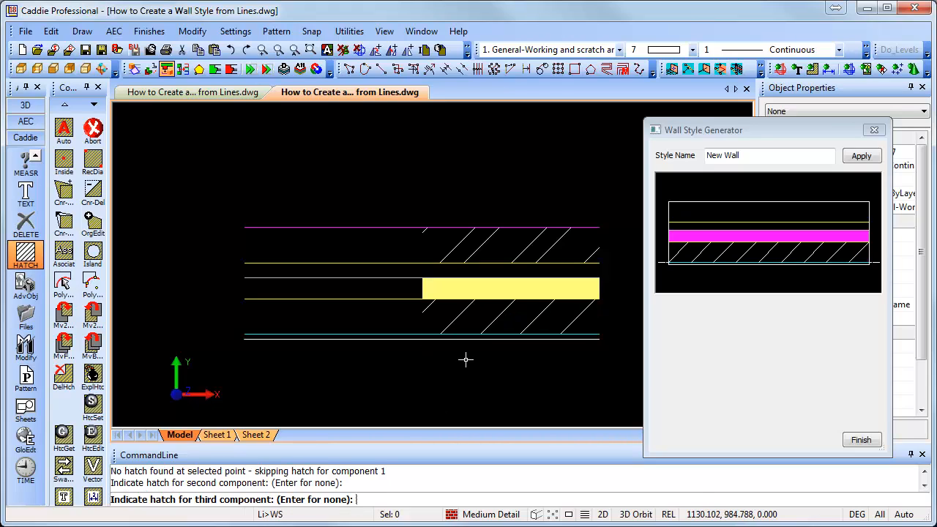
{"action": "left_click", "coordinate": [512, 287]}
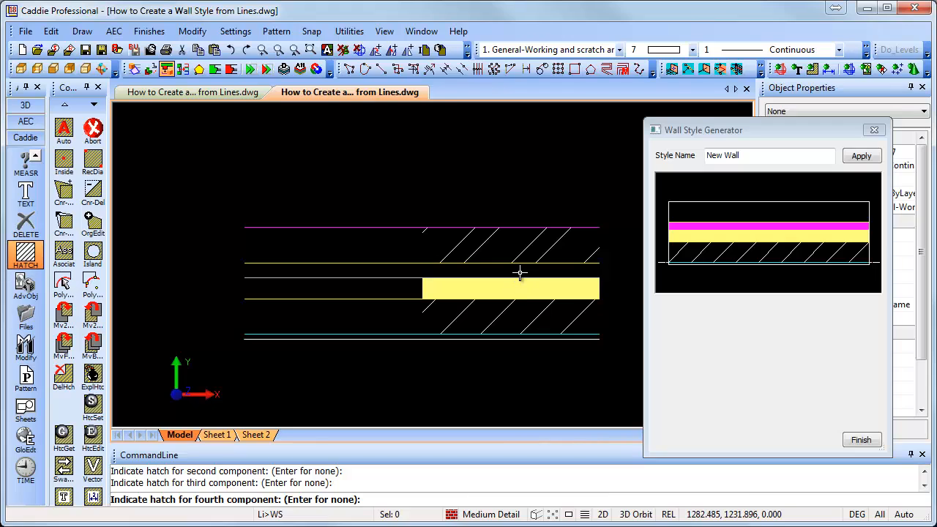
{"action": "left_click", "coordinate": [522, 270]}
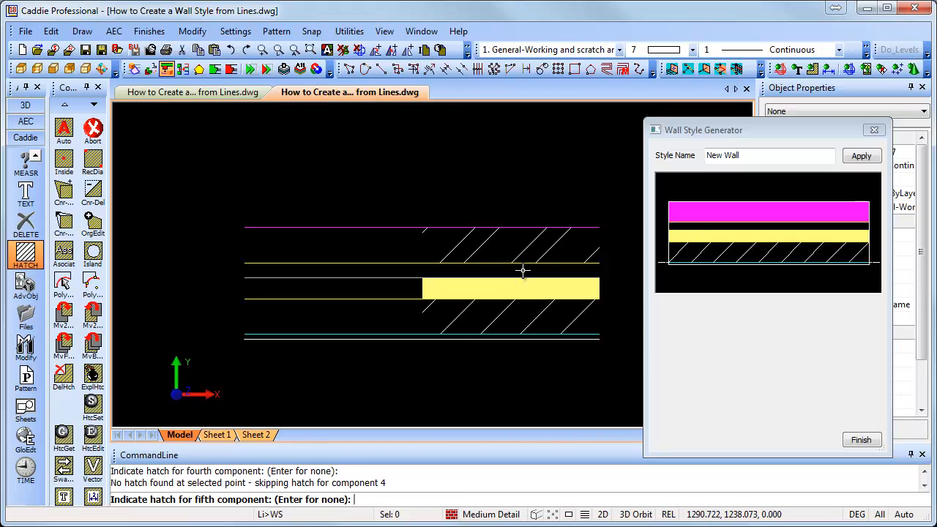
{"action": "left_click", "coordinate": [529, 244]}
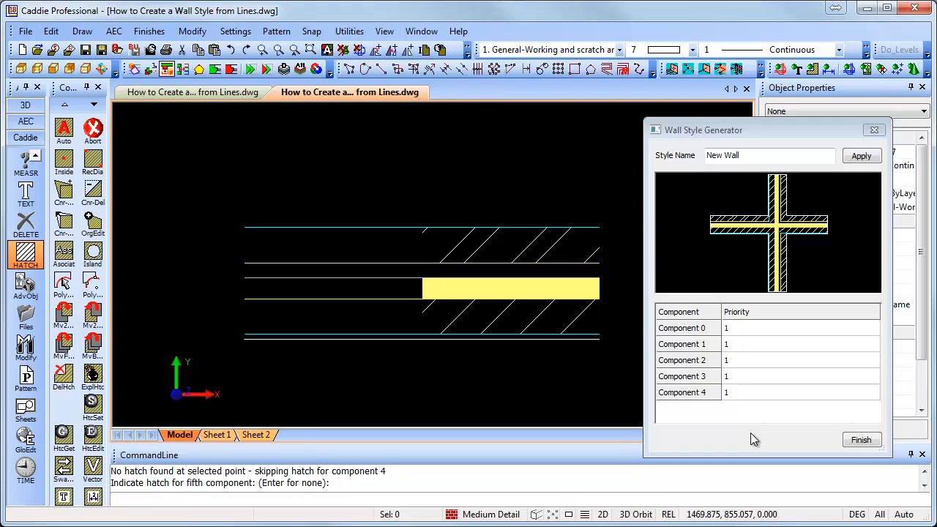
Set the priority of Component 0 to 1200 Plaster Wall Board.
{"action": "left_click", "coordinate": [798, 328]}
{"action": "left_click", "coordinate": [875, 328]}
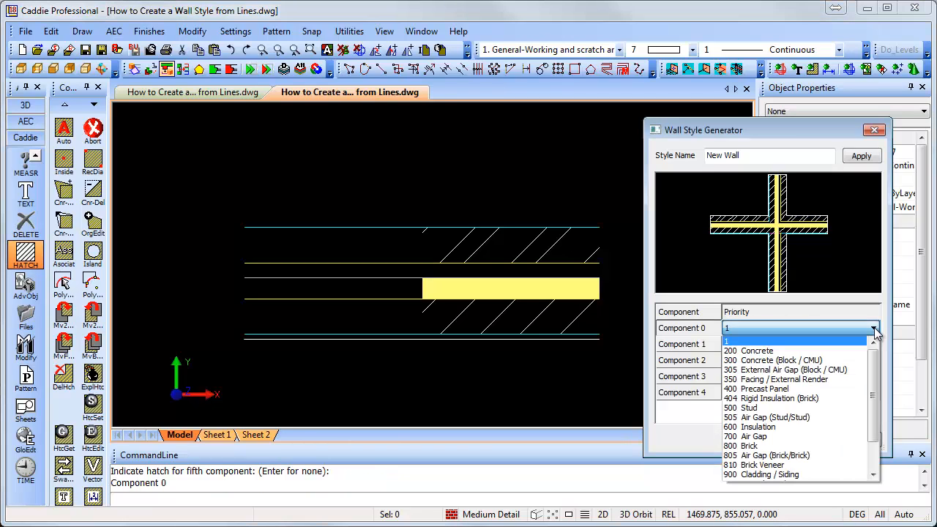
{"action": "left_click_drag", "start_coordinate": [874, 365], "coordinate": [888, 438]}
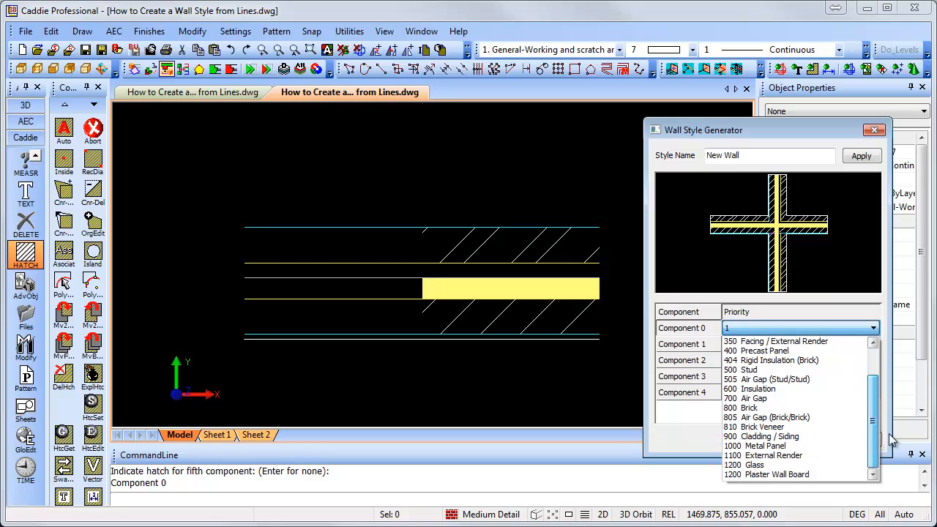
{"action": "left_click", "coordinate": [782, 474]}
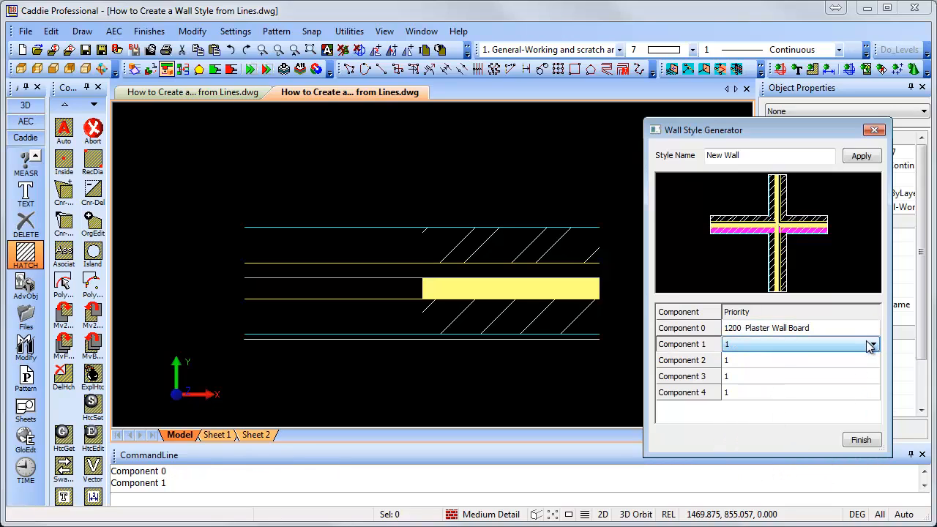
Set the priority of Component 1 to 300 Concrete (Block / CMU) and Component 2 to 600 Insulation.
{"action": "left_click", "coordinate": [872, 344]}
{"action": "left_click", "coordinate": [818, 376]}
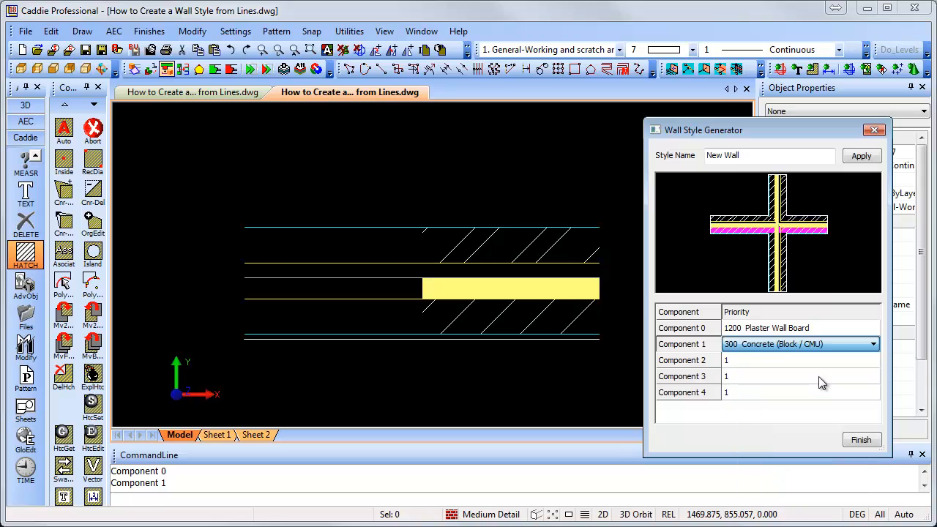
{"action": "left_click", "coordinate": [770, 366]}
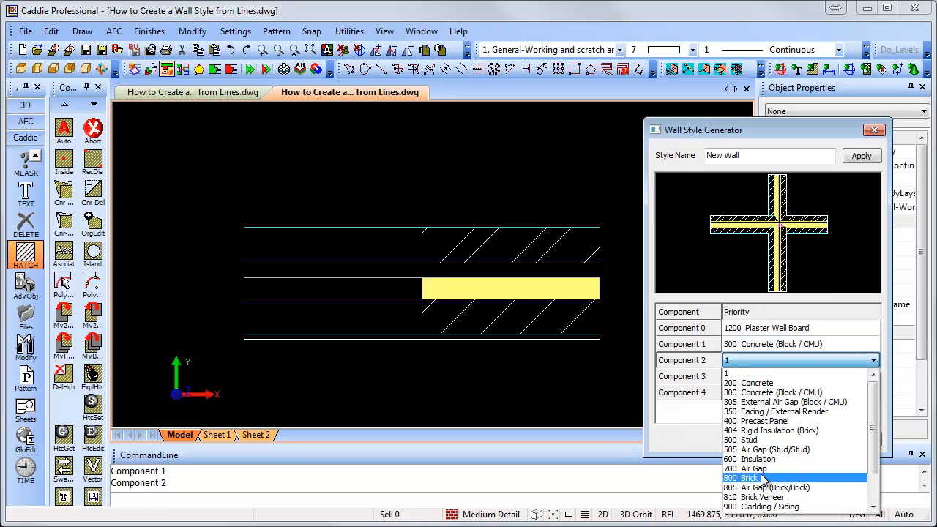
{"action": "left_click", "coordinate": [769, 459]}
Set the priority of Component 3 to 700 Air Gap and Component 4 to 800 Brick.
{"action": "left_click", "coordinate": [758, 377]}
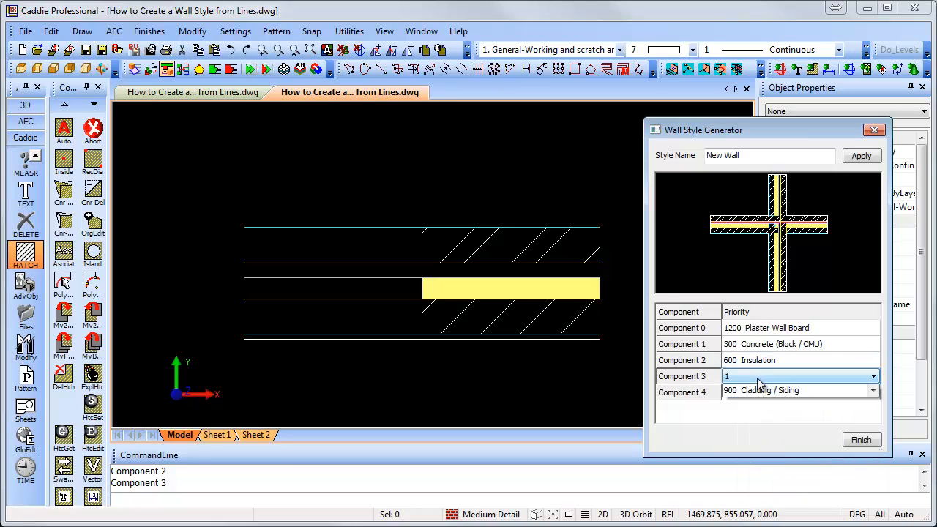
{"action": "left_click", "coordinate": [762, 486]}
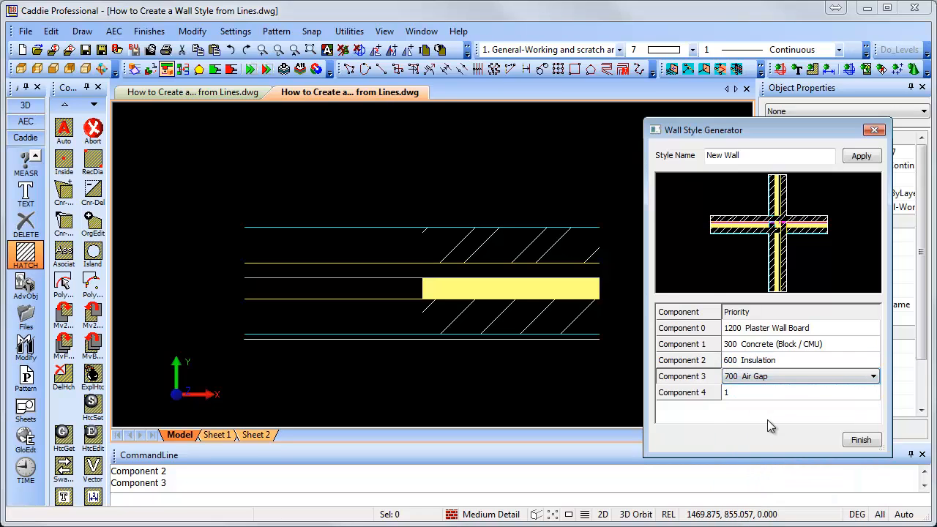
{"action": "left_click", "coordinate": [756, 395]}
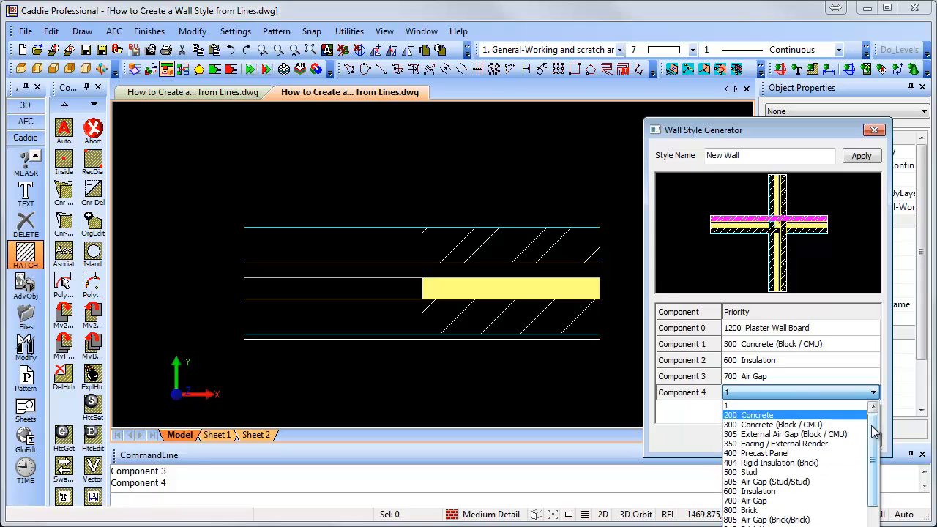
{"action": "left_click", "coordinate": [758, 510]}
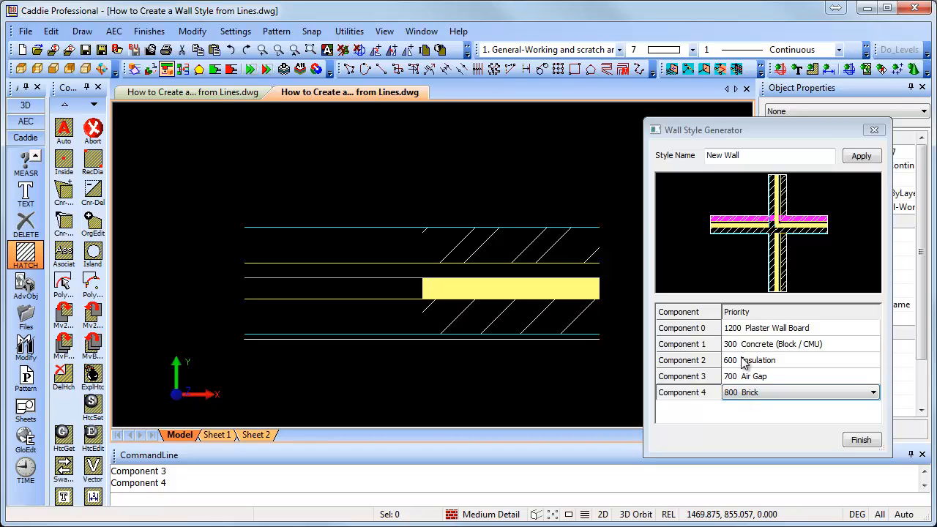
Finish generating the New Wall style from the five prioritised components.
{"action": "left_click", "coordinate": [870, 441]}
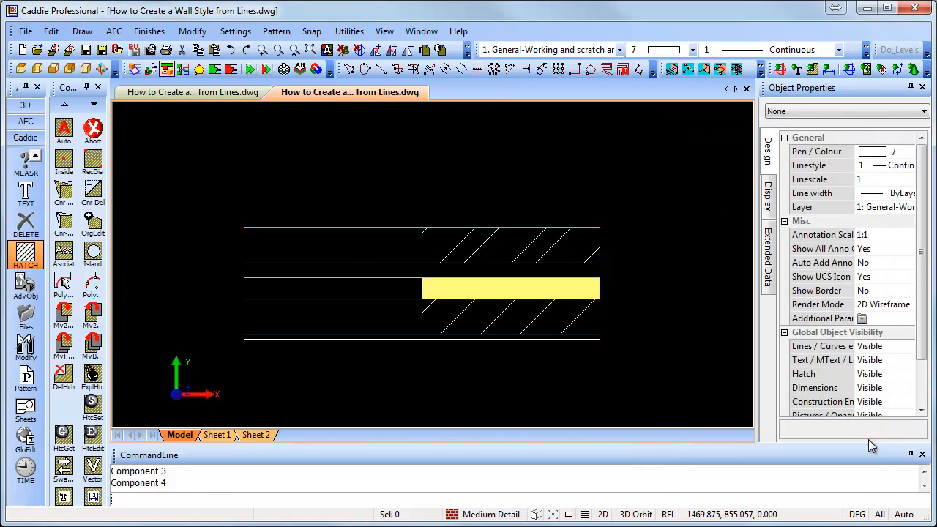
{"action": "left_click", "coordinate": [348, 269]}
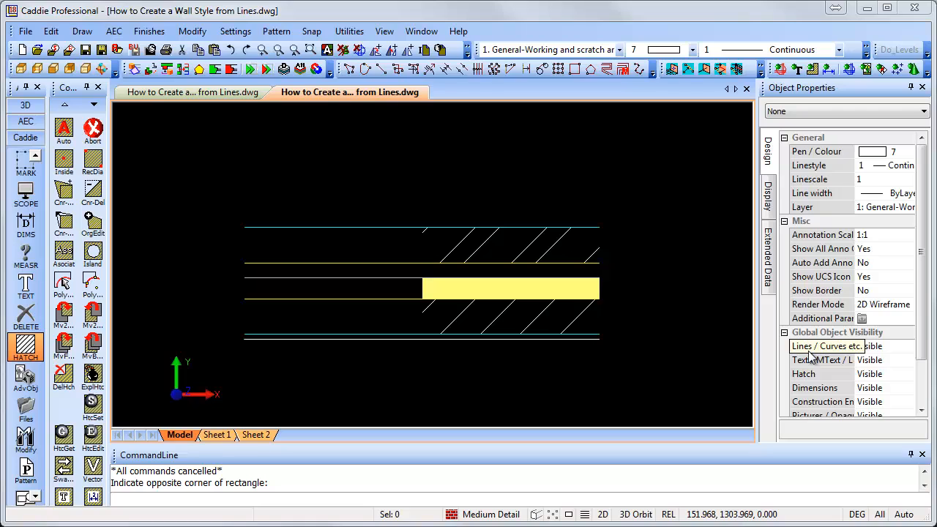
{"action": "middle_click_drag", "start_coordinate": [591, 252], "coordinate": [568, 345]}
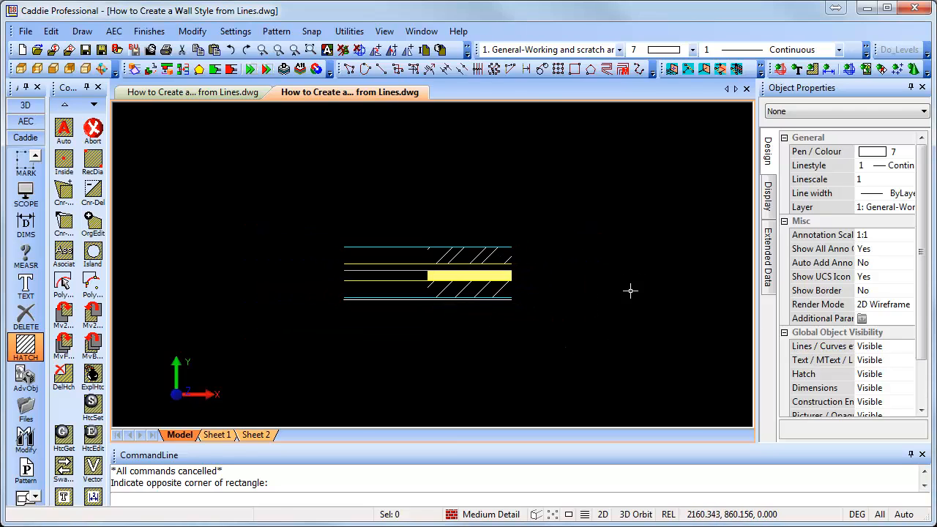
{"action": "middle_click_drag", "start_coordinate": [607, 230], "coordinate": [625, 305]}
{"action": "middle_click_drag", "start_coordinate": [601, 266], "coordinate": [400, 344]}
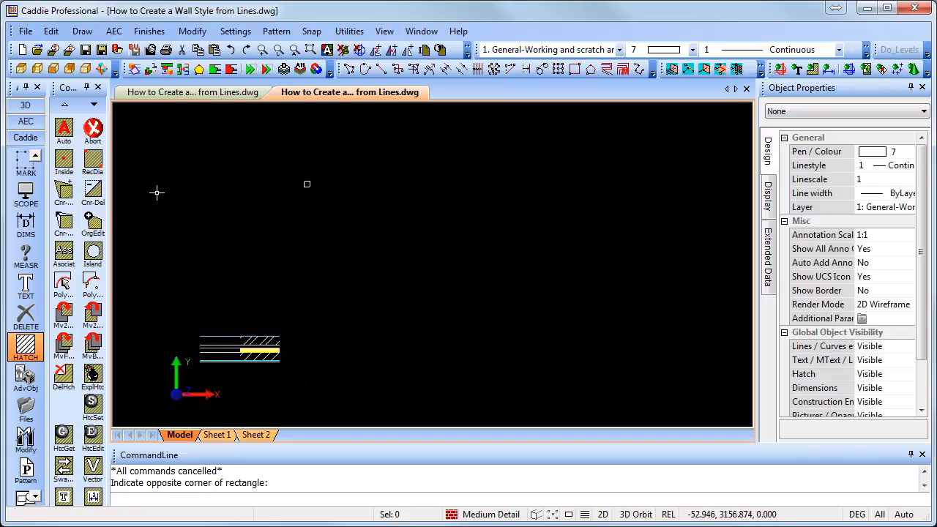
Draw a Z-shaped quick wall of three 2000-long segments above the drawn section, using the New Wall style with the Baseline origin.
{"action": "left_click", "coordinate": [26, 122]}
{"action": "left_click", "coordinate": [28, 146]}
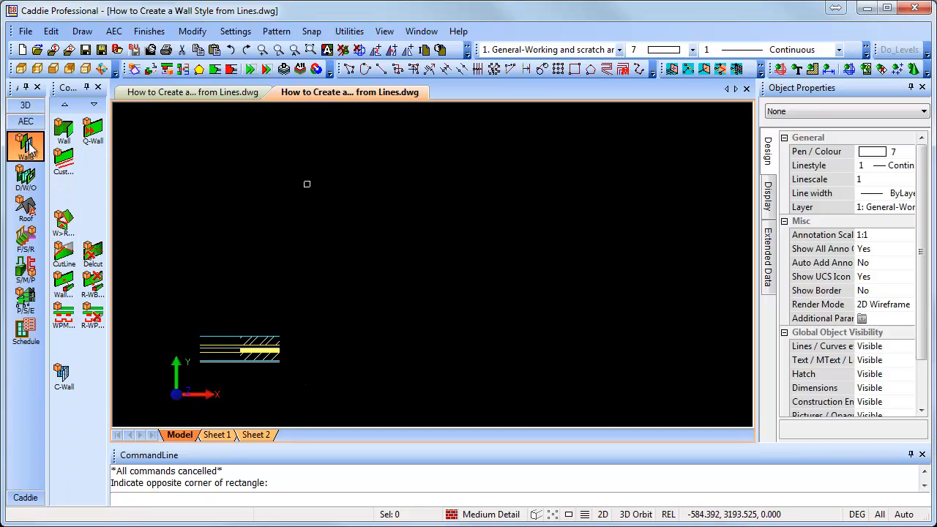
{"action": "left_click", "coordinate": [92, 130]}
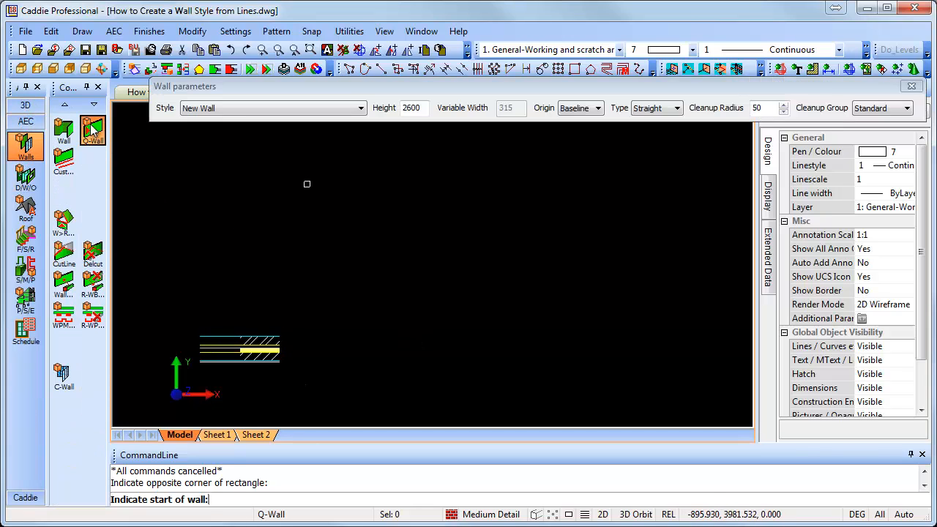
{"action": "left_click", "coordinate": [227, 112]}
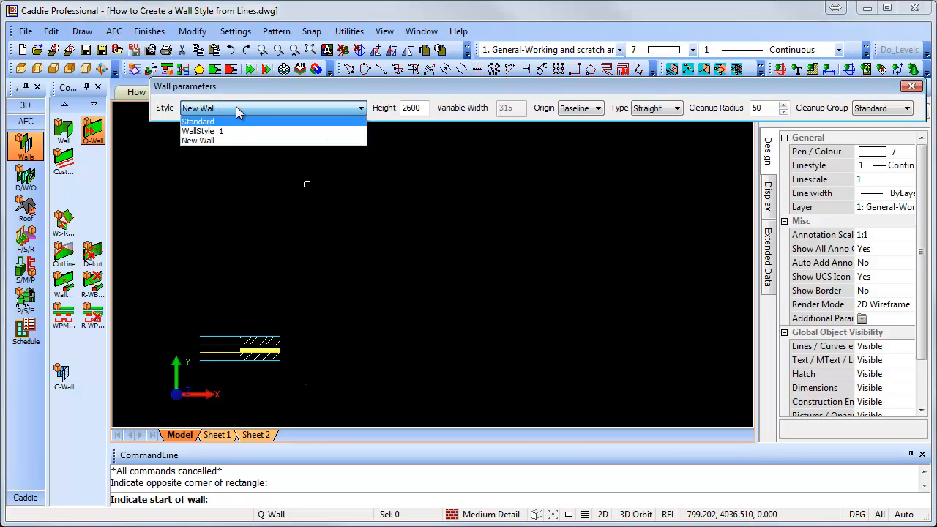
{"action": "left_click", "coordinate": [236, 106]}
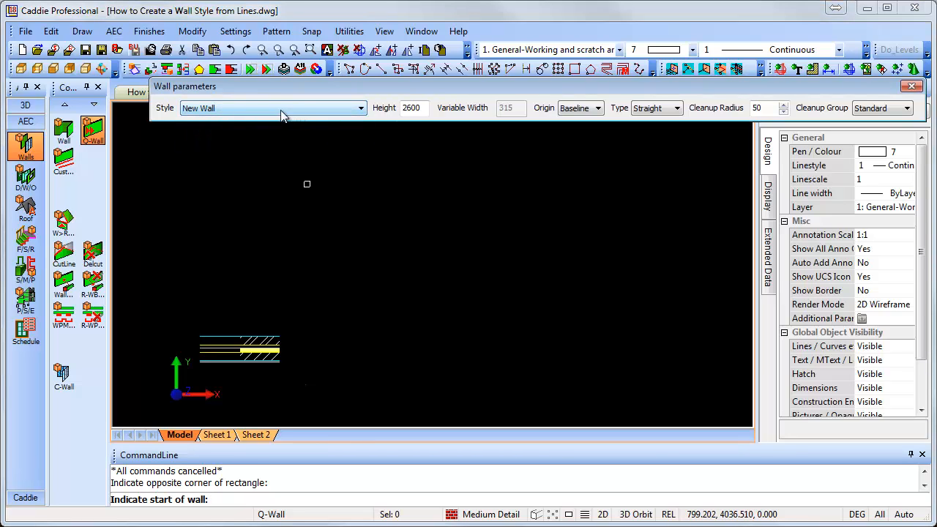
{"action": "left_click", "coordinate": [598, 108]}
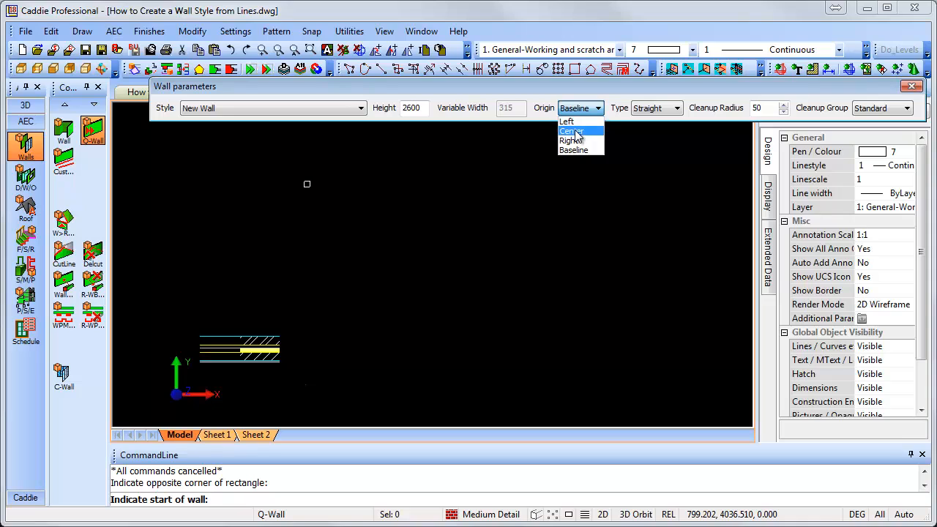
{"action": "left_click", "coordinate": [584, 110]}
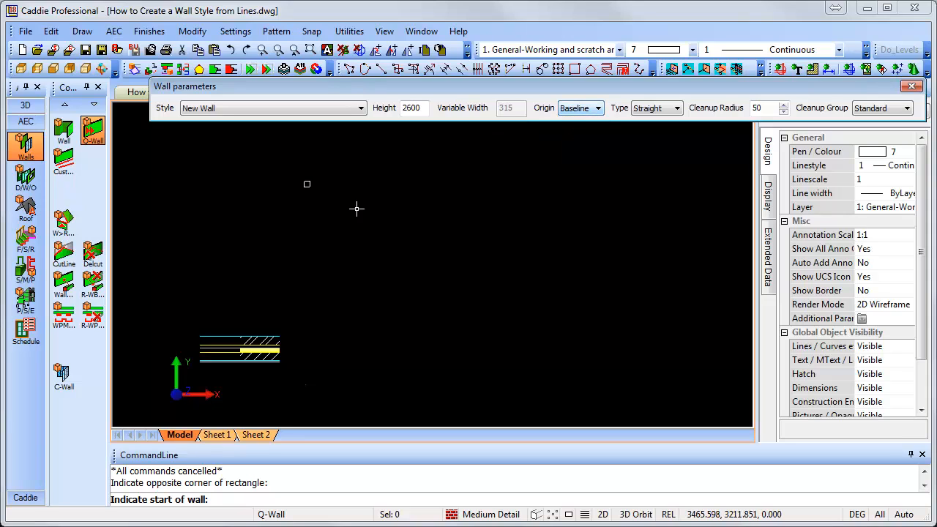
{"action": "left_click", "coordinate": [274, 208]}
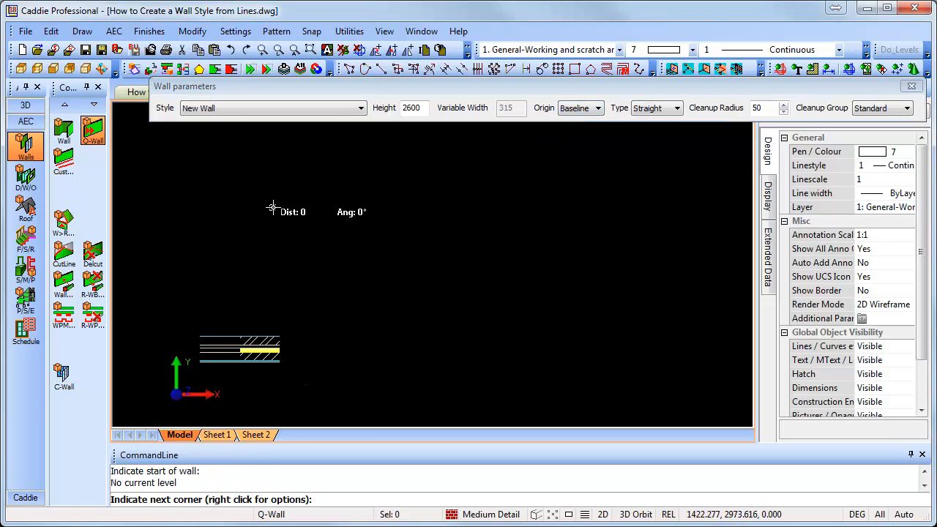
{"action": "type", "text": "2000"}
{"action": "key", "text": "Return"}
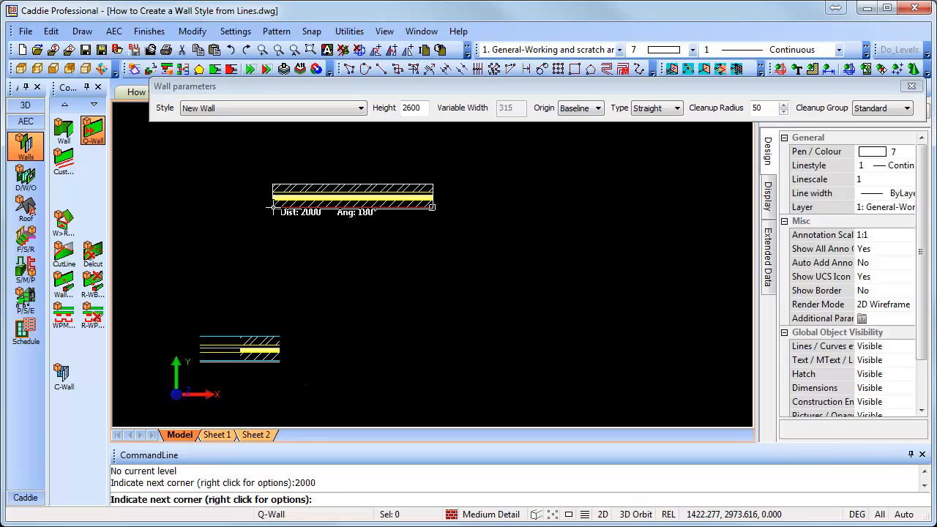
{"action": "key", "text": "Return"}
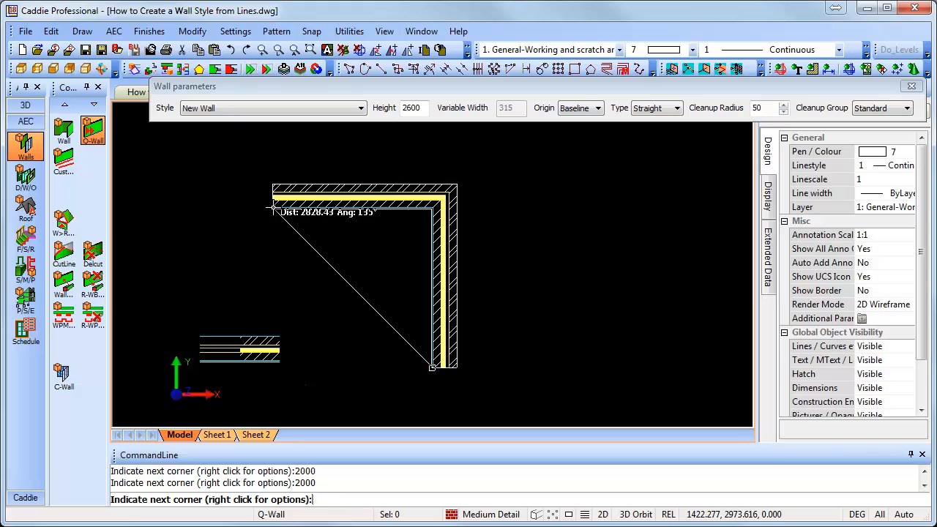
{"action": "type", "text": "2000"}
{"action": "key", "text": "Return"}
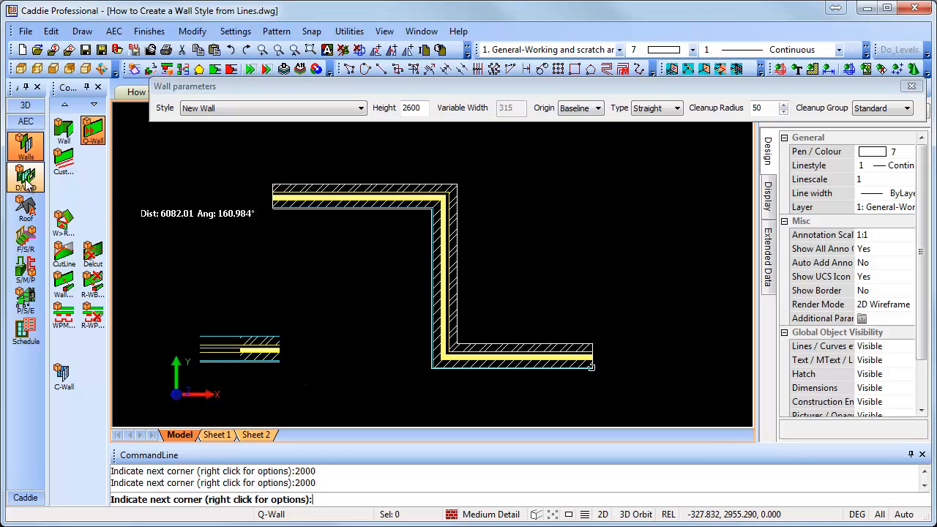
Insert a window of the Standard style into each of the three wall segments.
{"action": "left_click", "coordinate": [26, 181]}
{"action": "left_click", "coordinate": [64, 130]}
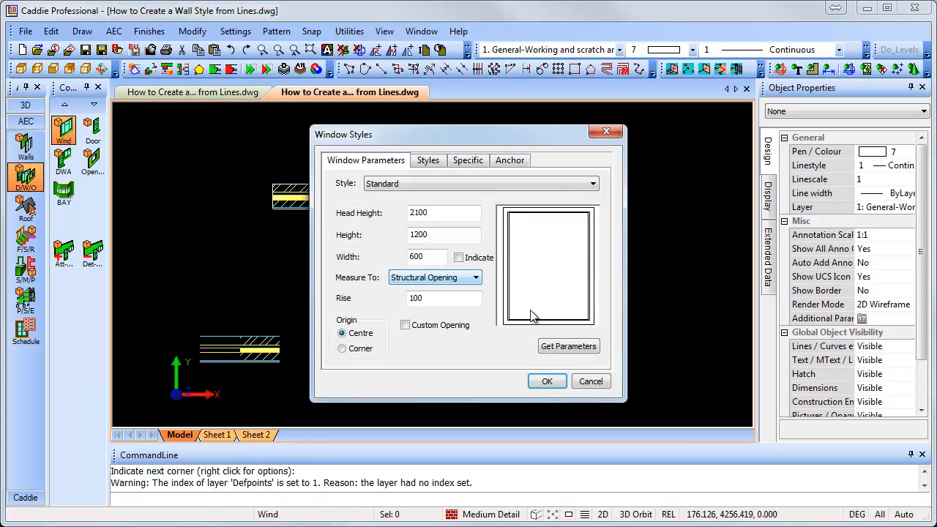
{"action": "left_click", "coordinate": [547, 381]}
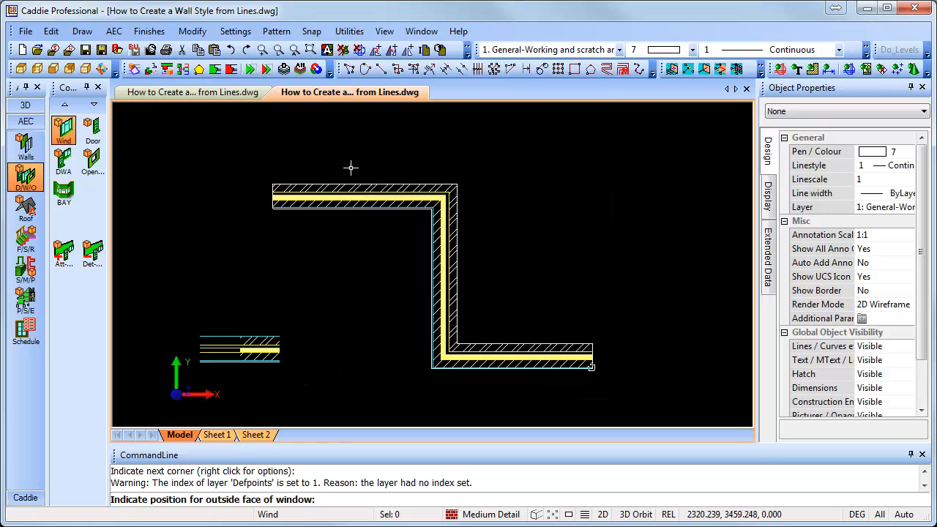
{"action": "left_click", "coordinate": [355, 184]}
{"action": "left_click", "coordinate": [466, 249]}
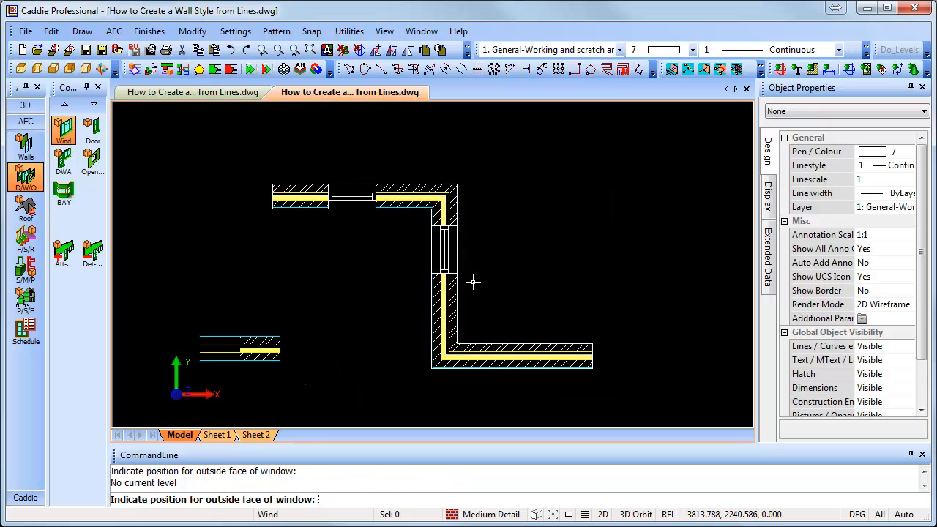
{"action": "left_click", "coordinate": [533, 340]}
{"action": "key", "text": "Escape"}
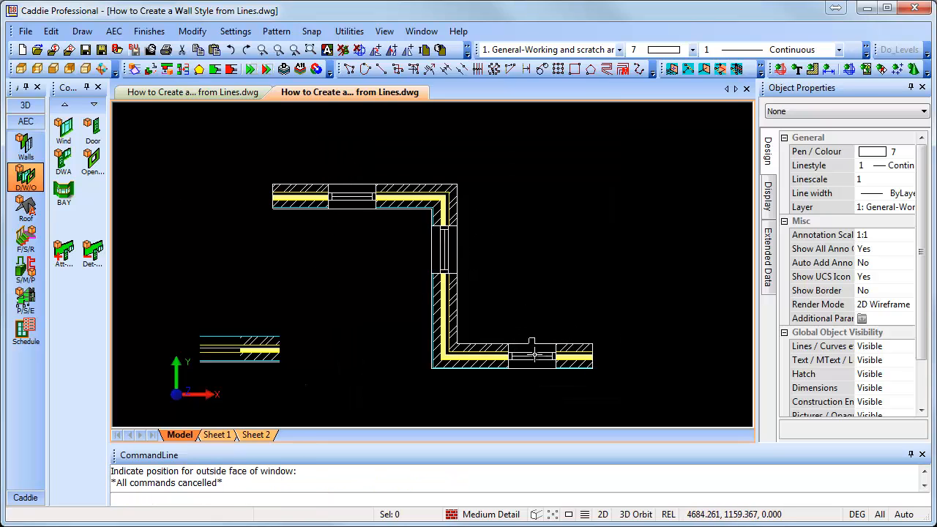
Shift the window in the lower horizontal wall towards the corner and lengthen that wall by stretching its free end outward.
{"action": "left_click", "coordinate": [533, 355]}
{"action": "left_click", "coordinate": [532, 356]}
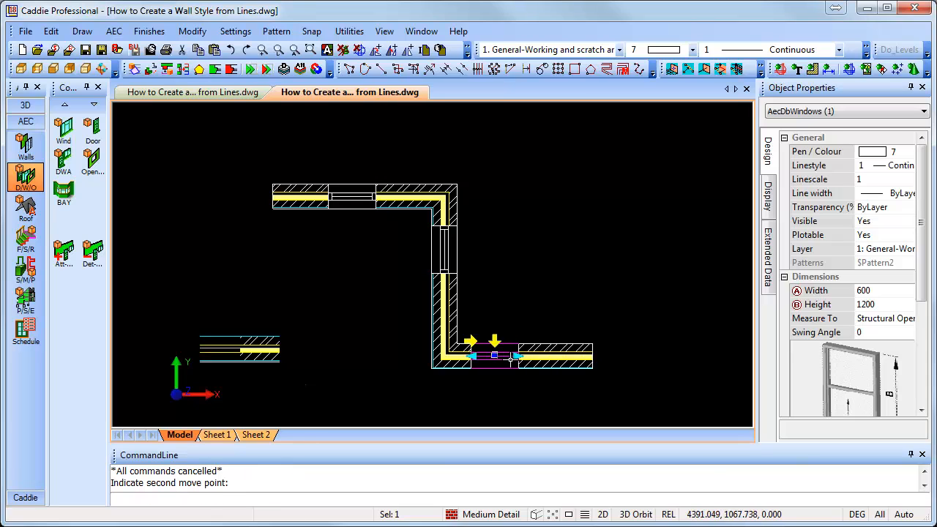
{"action": "left_click", "coordinate": [616, 376]}
{"action": "left_click", "coordinate": [588, 347]}
{"action": "left_click", "coordinate": [599, 368]}
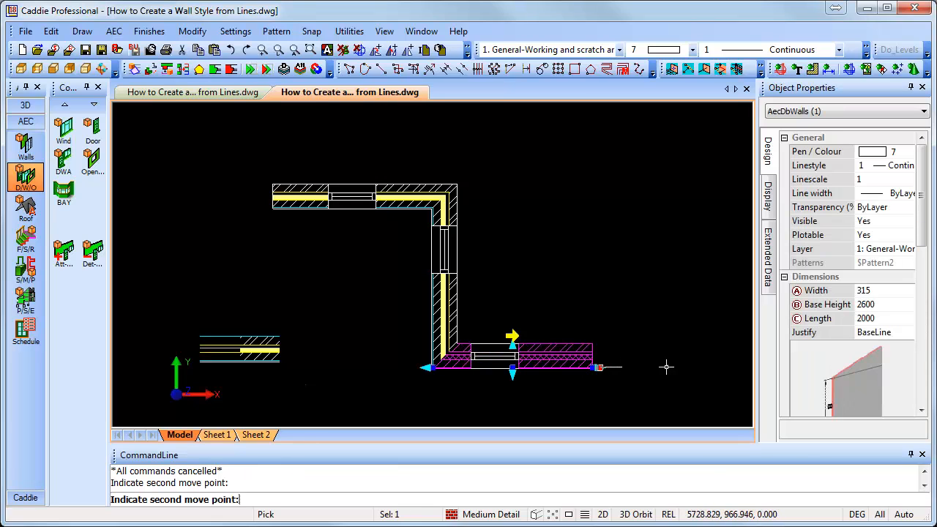
{"action": "left_click", "coordinate": [674, 367]}
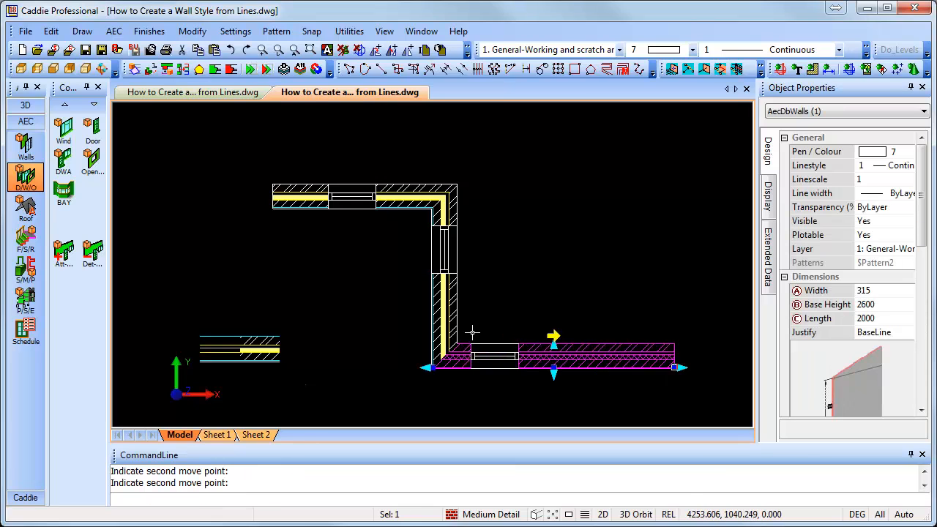
Insert a door with the default parameters into the lengthened wall, between its window and its free end.
{"action": "left_click", "coordinate": [94, 130]}
{"action": "left_click", "coordinate": [548, 380]}
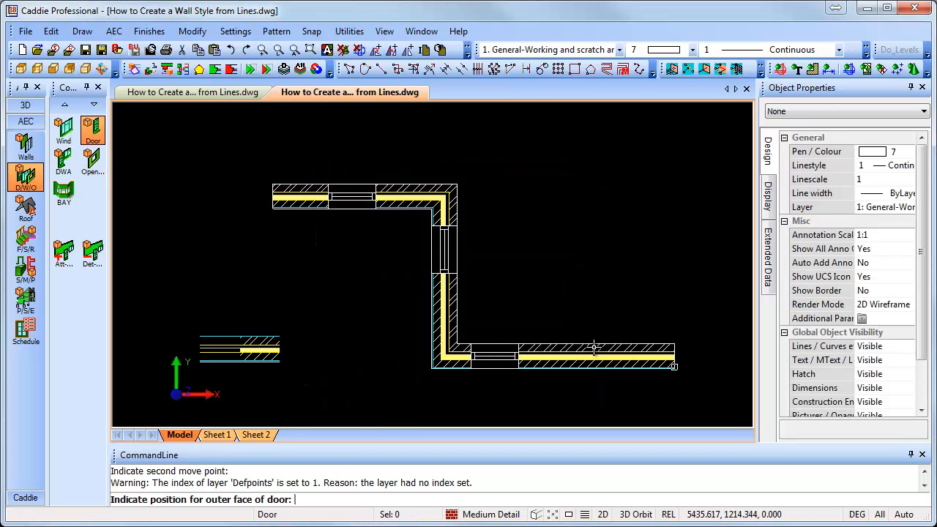
{"action": "left_click", "coordinate": [591, 343]}
{"action": "key", "text": "Escape"}
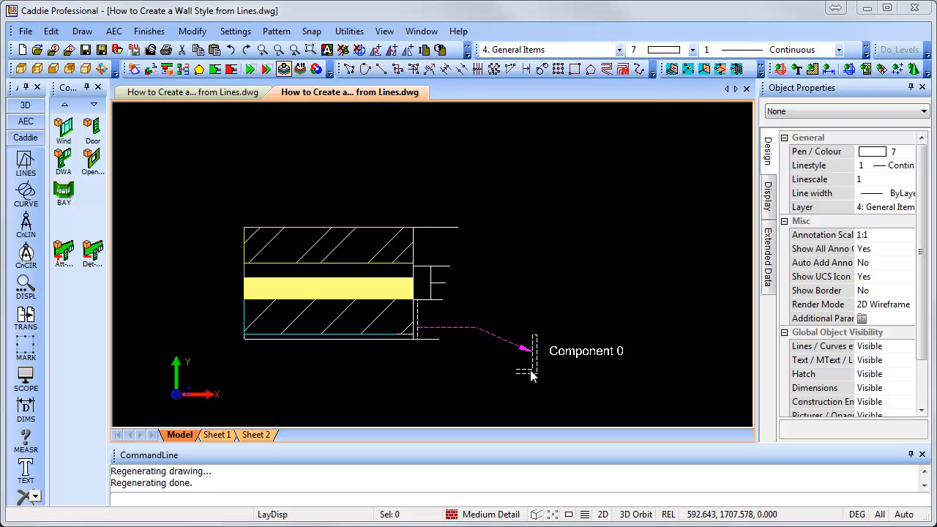
Examine the Component 3 end shape up close, especially the lines at its corner, and compare it with the whole component diagram.
{"action": "left_click", "coordinate": [530, 372]}
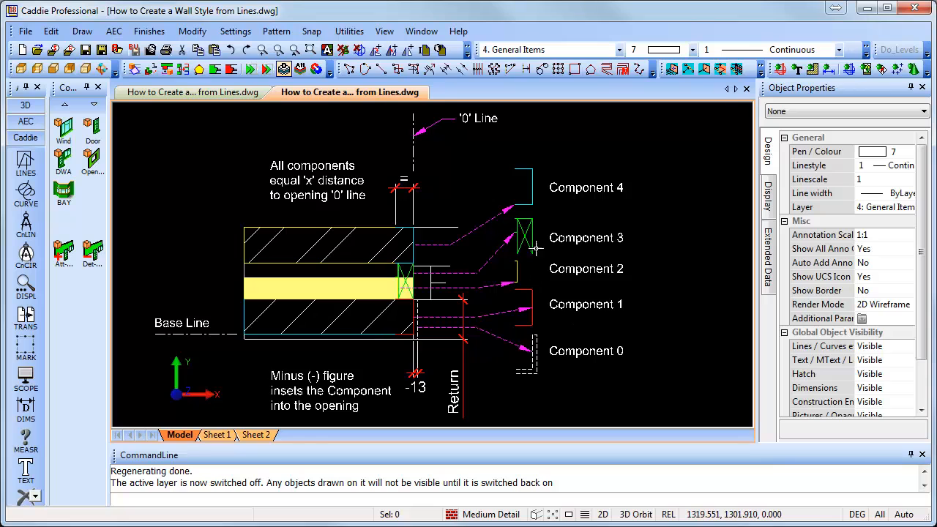
{"action": "left_click", "coordinate": [505, 212]}
{"action": "key", "text": "z"}
{"action": "left_click", "coordinate": [502, 210]}
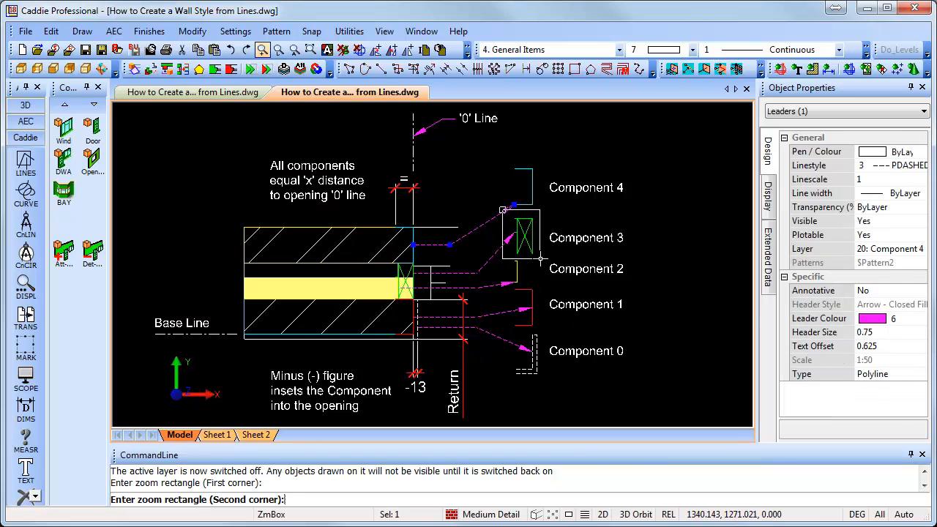
{"action": "left_click", "coordinate": [542, 259]}
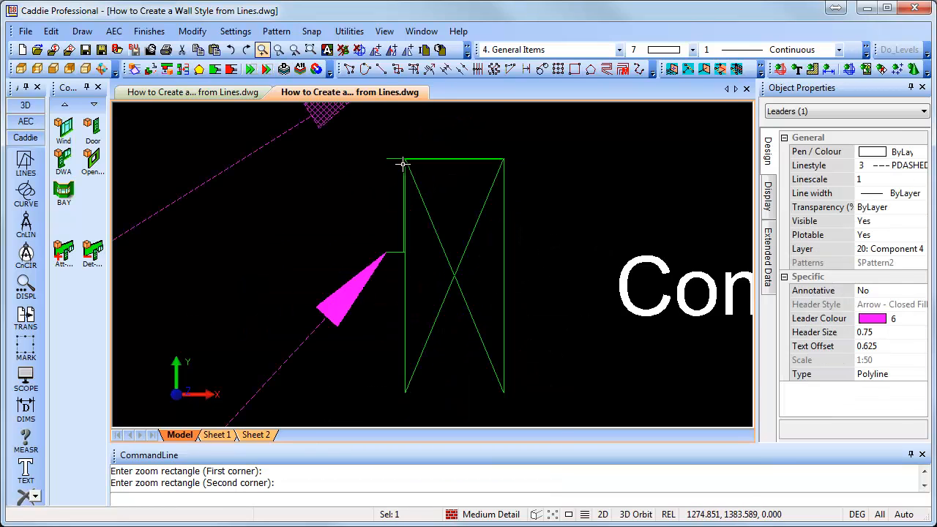
{"action": "scroll", "coordinate": [402, 151], "scroll_direction": "up", "scroll_amount": 3}
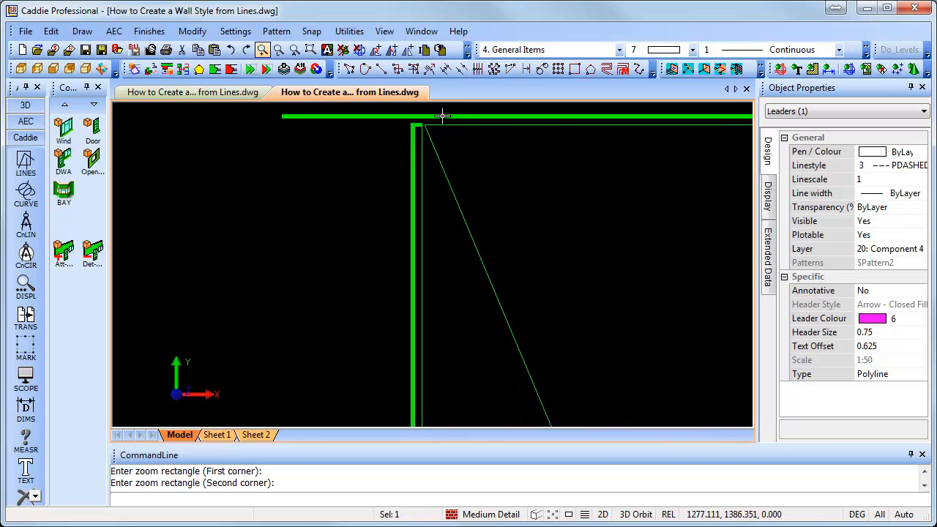
{"action": "scroll", "coordinate": [548, 172], "scroll_direction": "down", "scroll_amount": 2}
{"action": "middle_click_drag", "start_coordinate": [548, 173], "coordinate": [546, 300]}
{"action": "scroll", "coordinate": [546, 299], "scroll_direction": "up", "scroll_amount": 3}
{"action": "scroll", "coordinate": [544, 296], "scroll_direction": "down", "scroll_amount": 4}
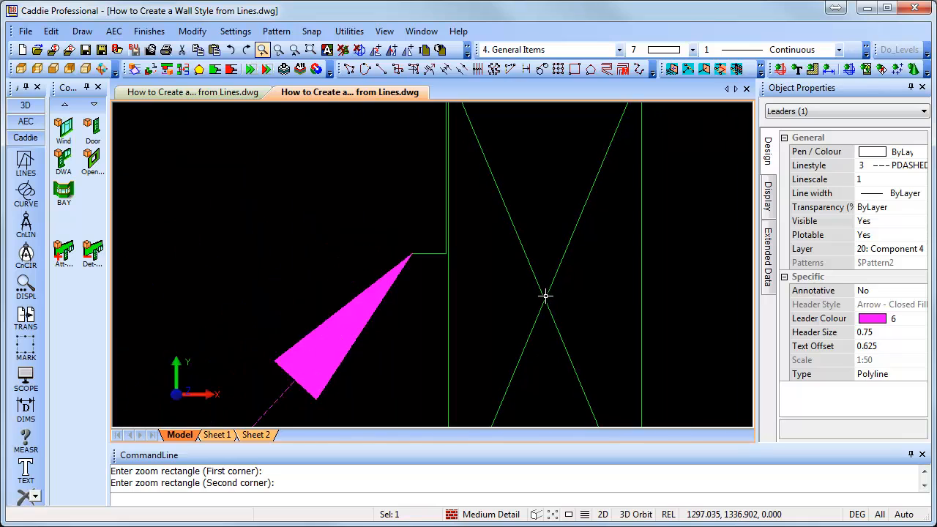
{"action": "scroll", "coordinate": [499, 184], "scroll_direction": "up", "scroll_amount": 3}
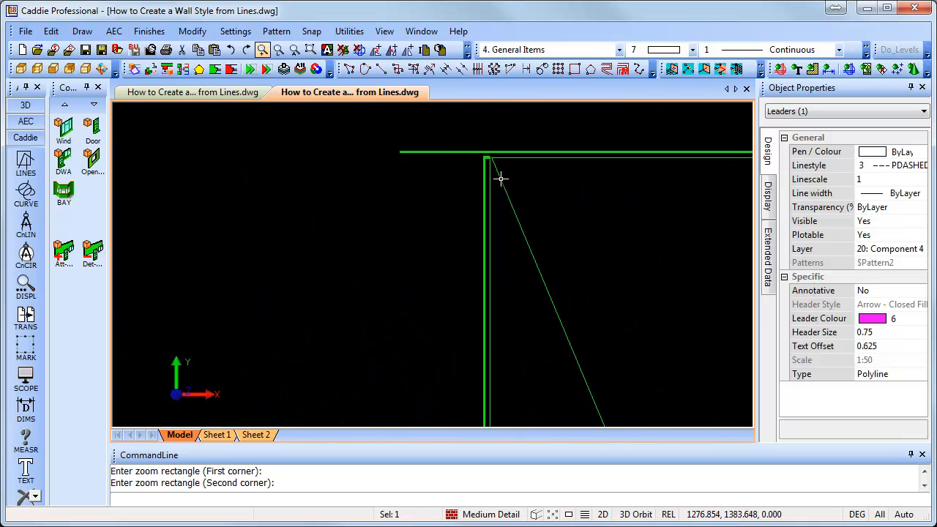
{"action": "scroll", "coordinate": [490, 152], "scroll_direction": "up", "scroll_amount": 2}
{"action": "scroll", "coordinate": [490, 152], "scroll_direction": "up", "scroll_amount": 1}
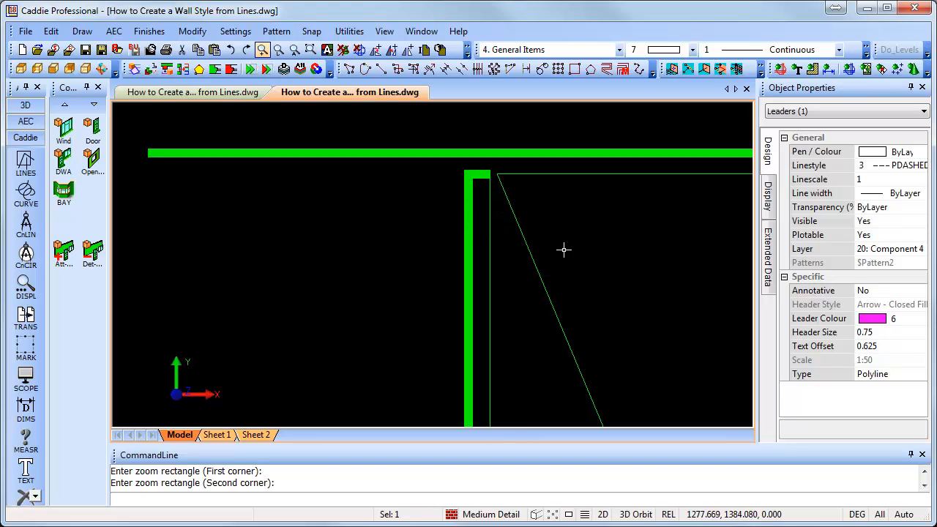
{"action": "scroll", "coordinate": [563, 250], "scroll_direction": "down", "scroll_amount": 5}
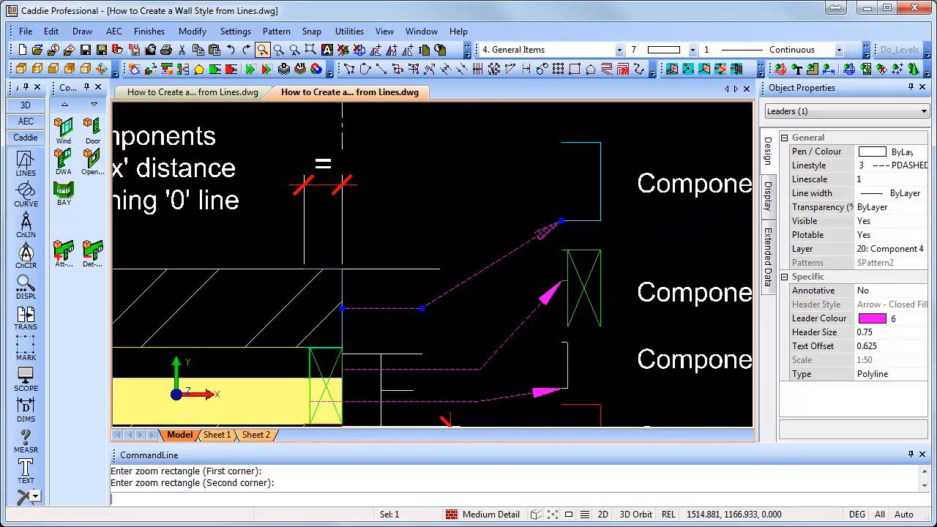
{"action": "scroll", "coordinate": [486, 230], "scroll_direction": "down", "scroll_amount": 3}
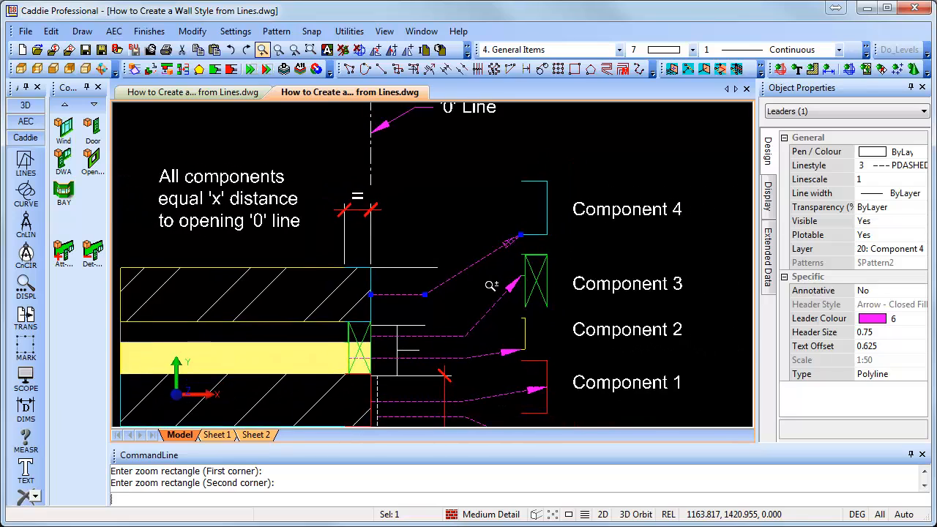
{"action": "scroll", "coordinate": [505, 347], "scroll_direction": "down", "scroll_amount": 2}
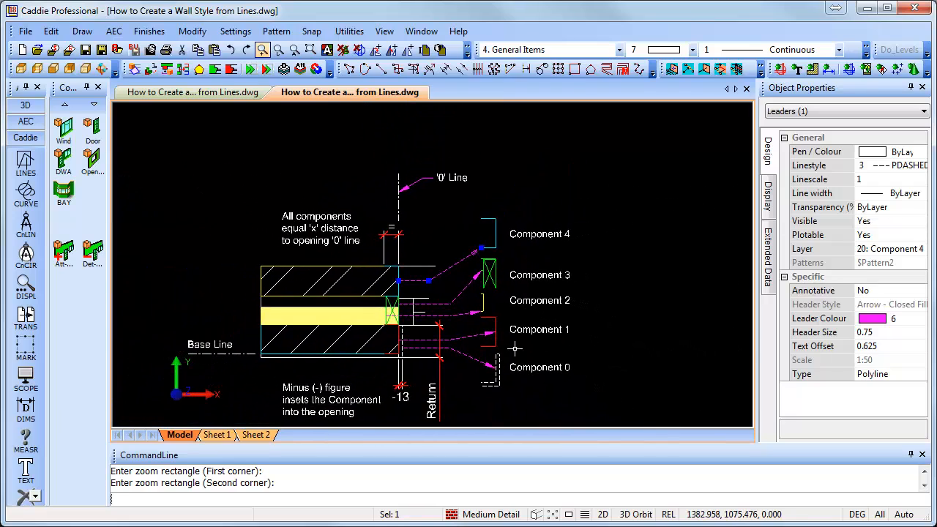
{"action": "scroll", "coordinate": [527, 296], "scroll_direction": "down", "scroll_amount": 2}
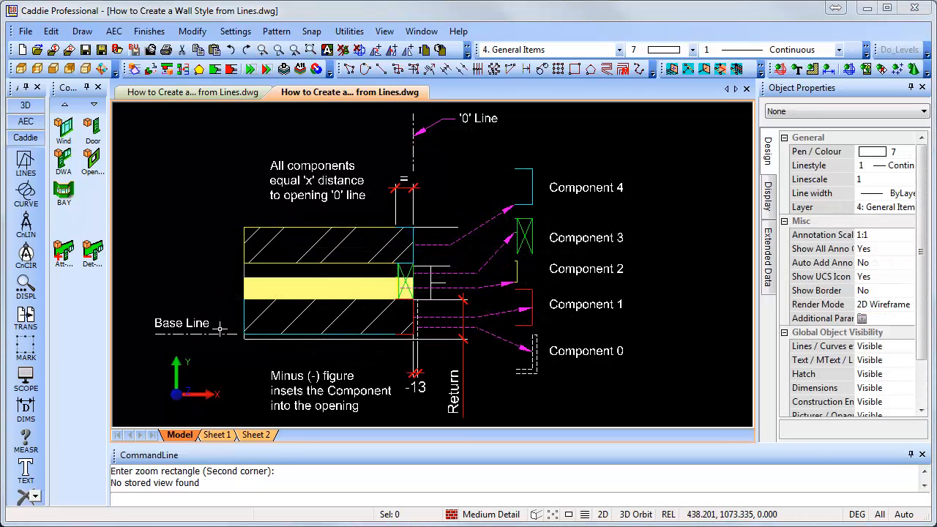
Start an endcap (closer) detail on the sample wall in the component diagram, named Closer1, applied to windows, doors and DWAs.
{"action": "left_click", "coordinate": [115, 32]}
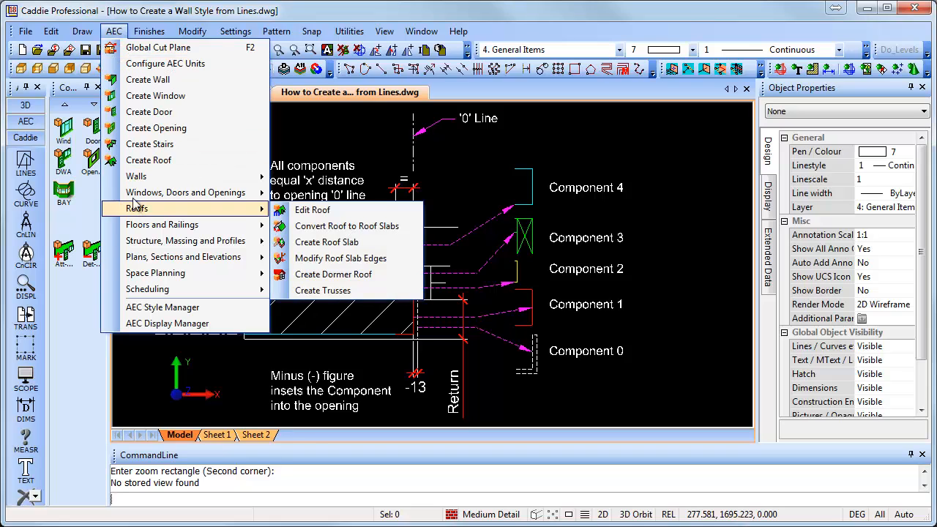
{"action": "mouse_move", "coordinate": [138, 181]}
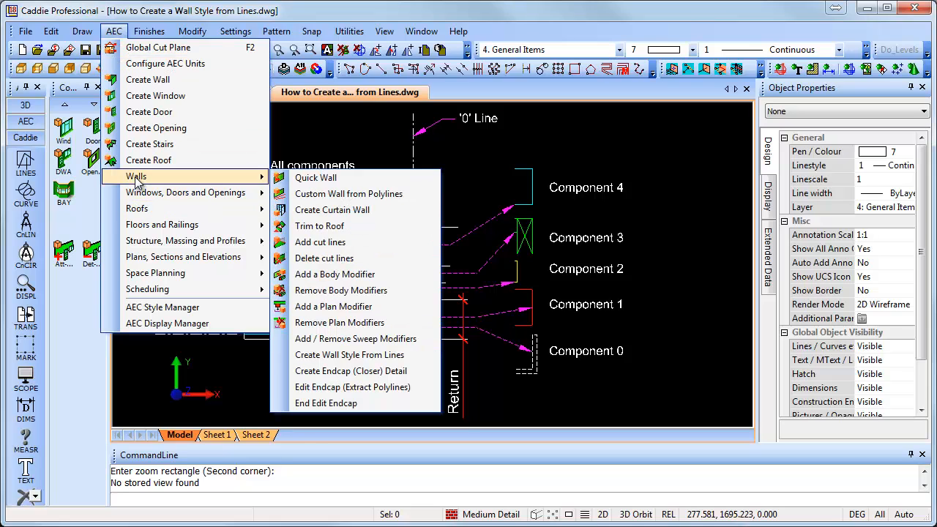
{"action": "left_click", "coordinate": [380, 376]}
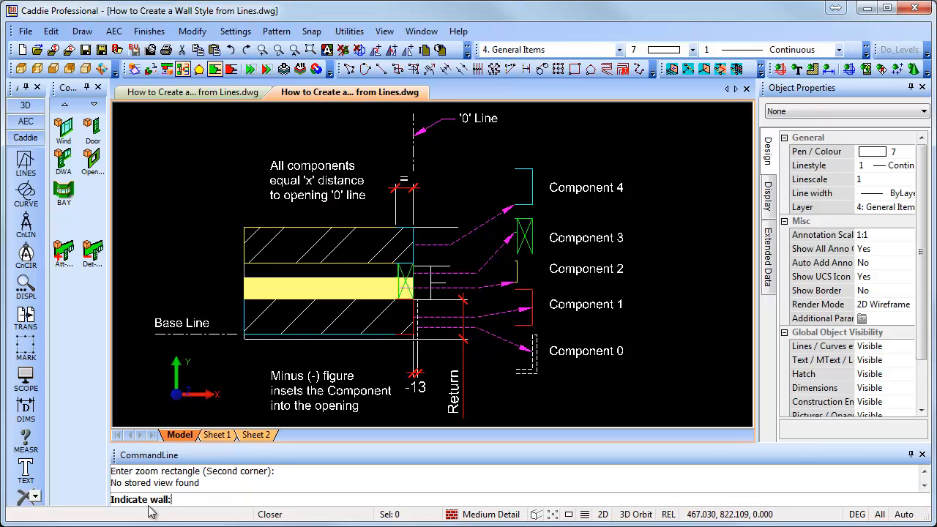
{"action": "left_click", "coordinate": [322, 336]}
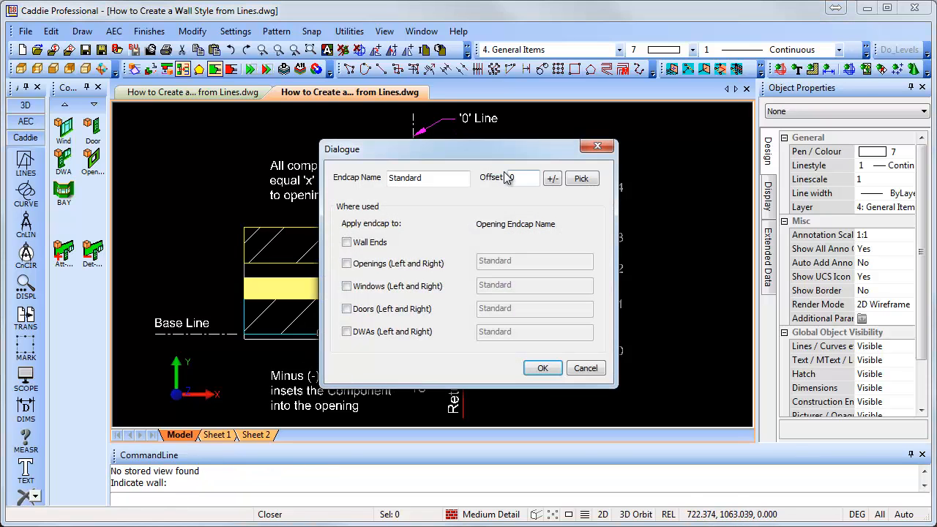
{"action": "double_click", "coordinate": [449, 179]}
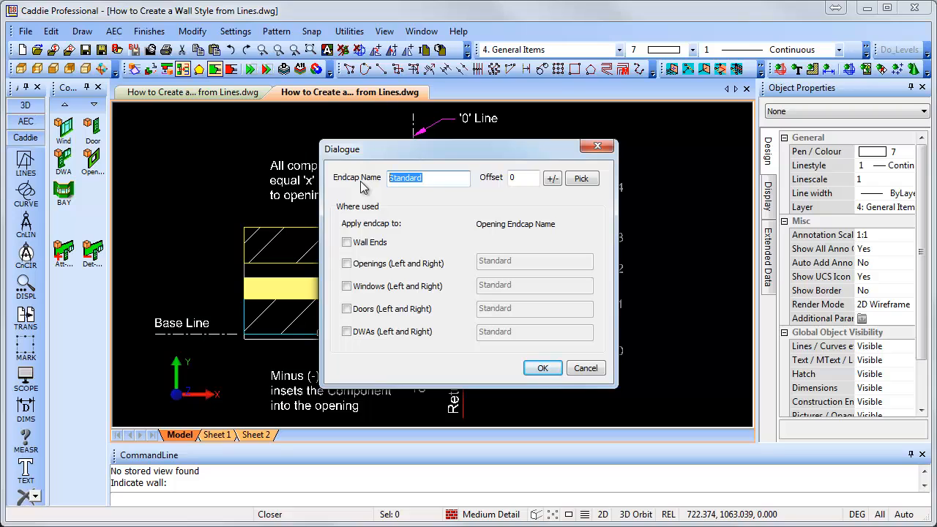
{"action": "type", "text": "Closer1"}
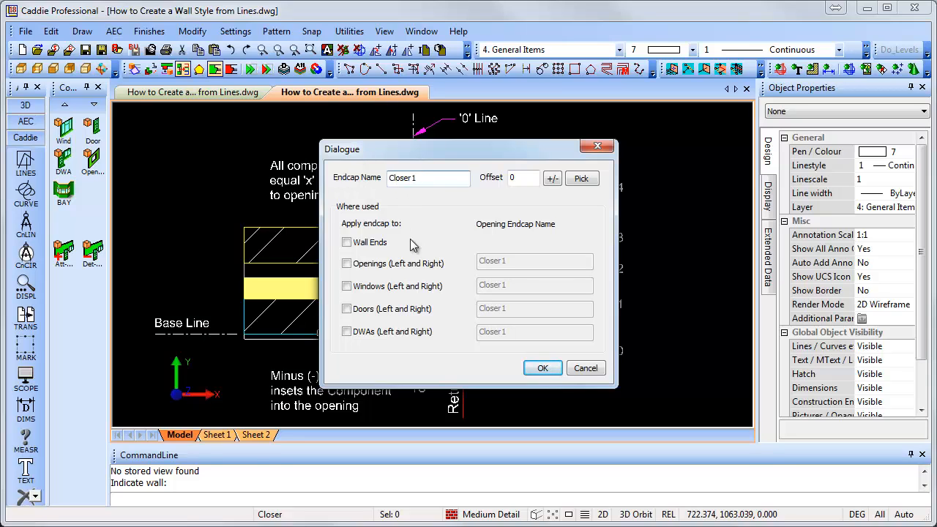
{"action": "left_click", "coordinate": [347, 287]}
{"action": "left_click", "coordinate": [347, 309]}
{"action": "left_click", "coordinate": [347, 332]}
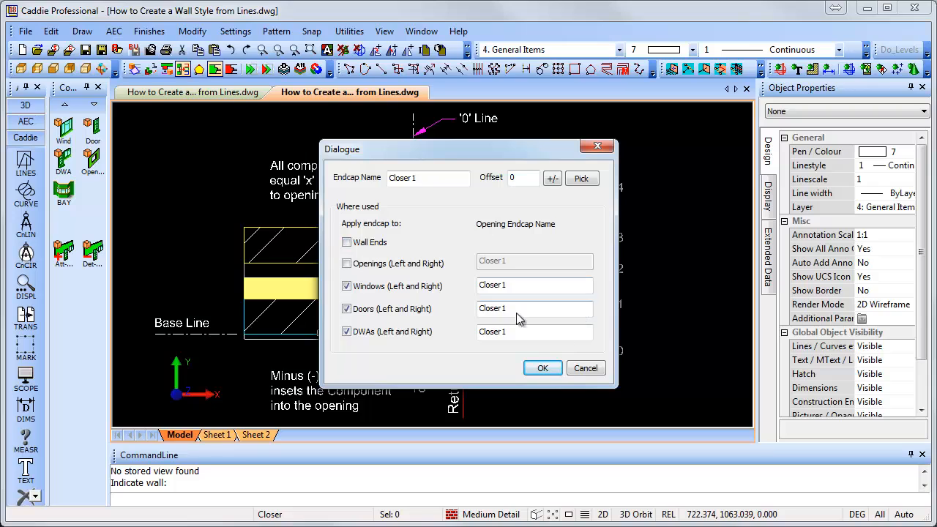
Measure the endcap offset across the upper end of the Component 0 shape, reverse its sign to -13, and create the endcap.
{"action": "left_click", "coordinate": [582, 180]}
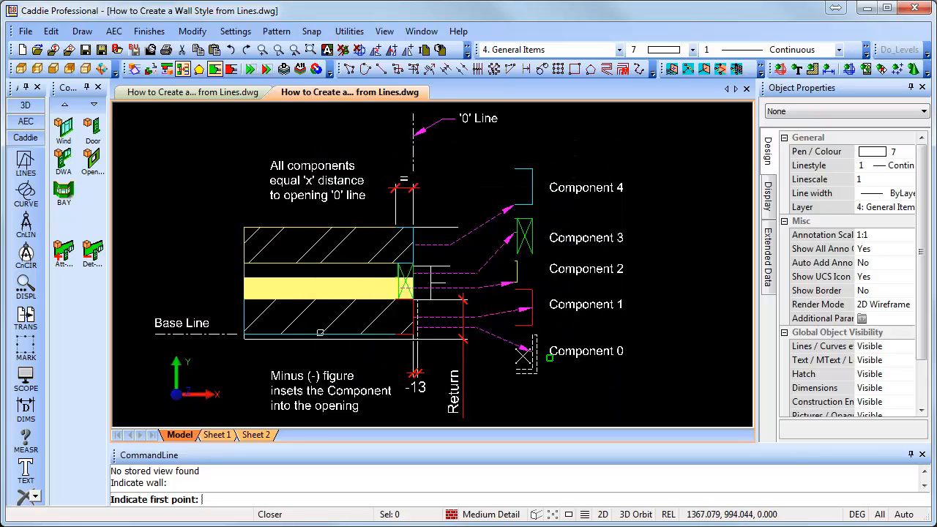
{"action": "key", "text": "z"}
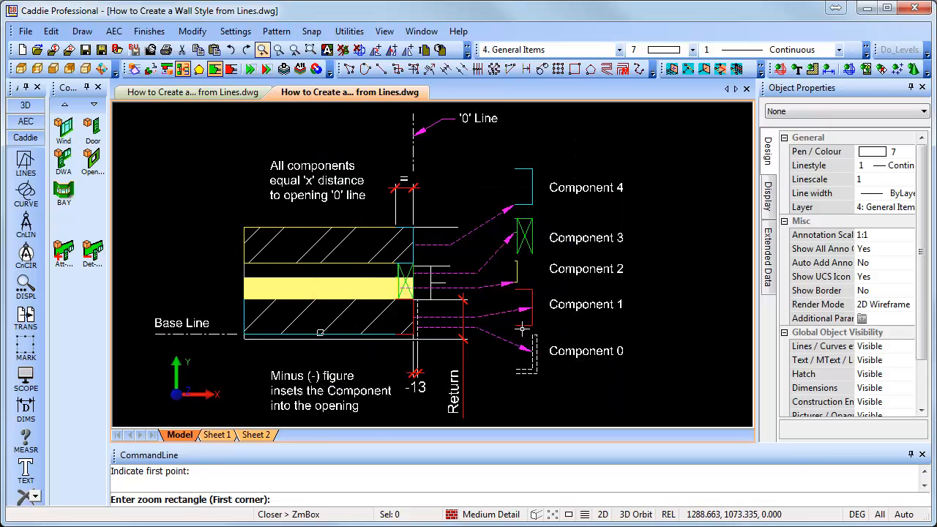
{"action": "left_click", "coordinate": [522, 328]}
{"action": "left_click", "coordinate": [548, 340]}
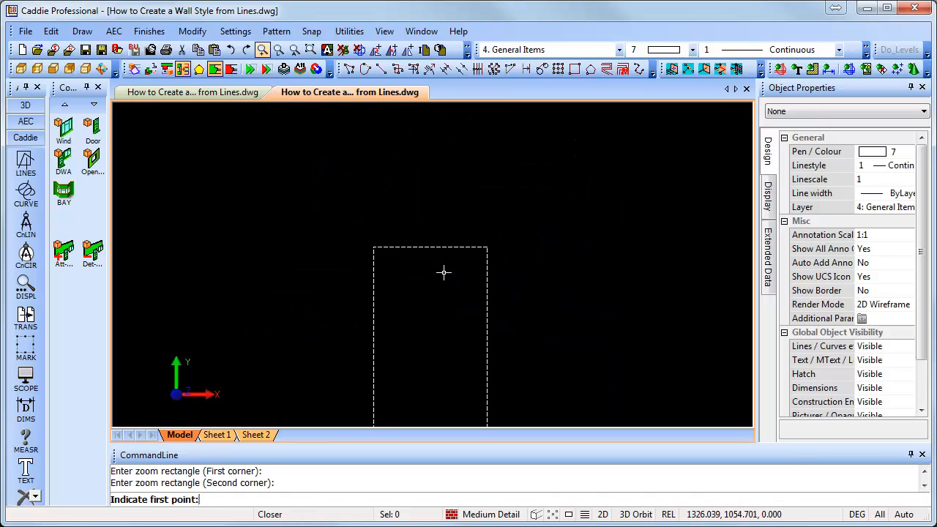
{"action": "left_click", "coordinate": [375, 248]}
{"action": "left_click", "coordinate": [487, 248]}
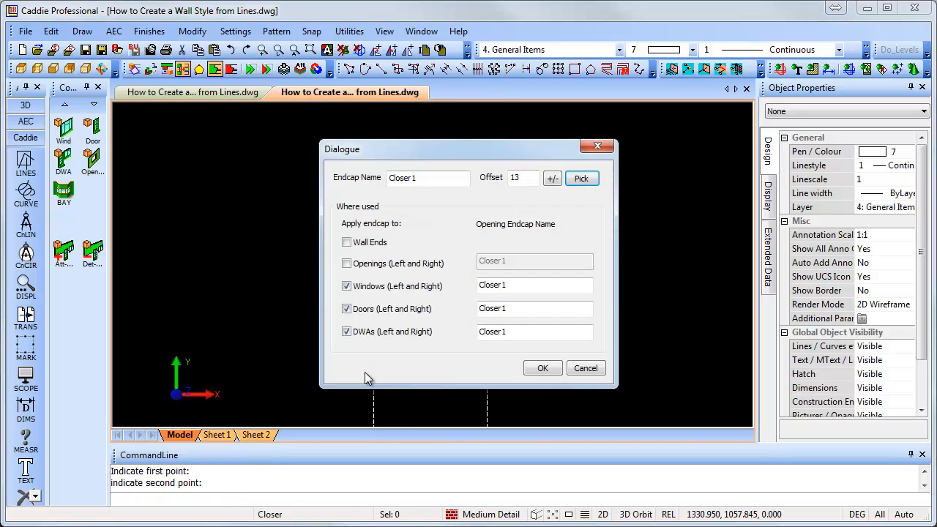
{"action": "left_click", "coordinate": [554, 178]}
{"action": "left_click", "coordinate": [543, 369]}
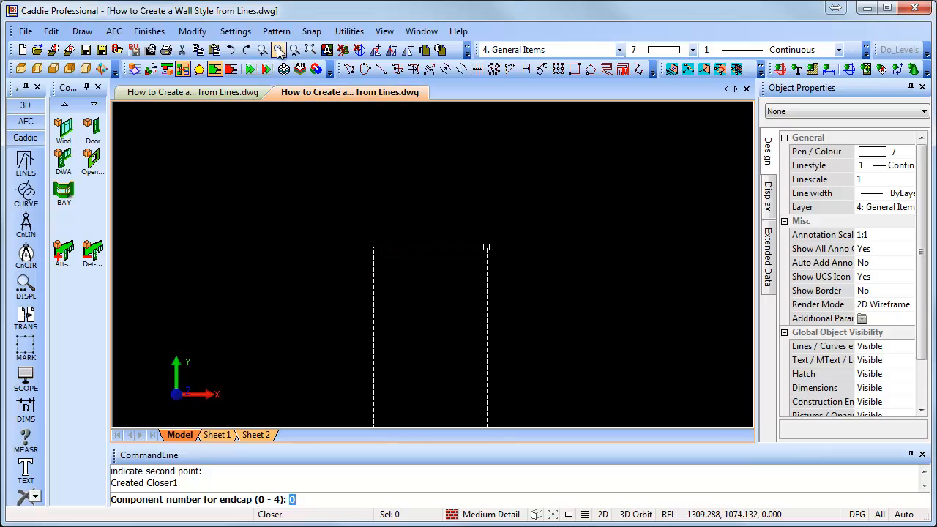
Assign the matching end-shape polylines to endcap components 0 through 4 and finish the endcap detail.
{"action": "left_click", "coordinate": [279, 49]}
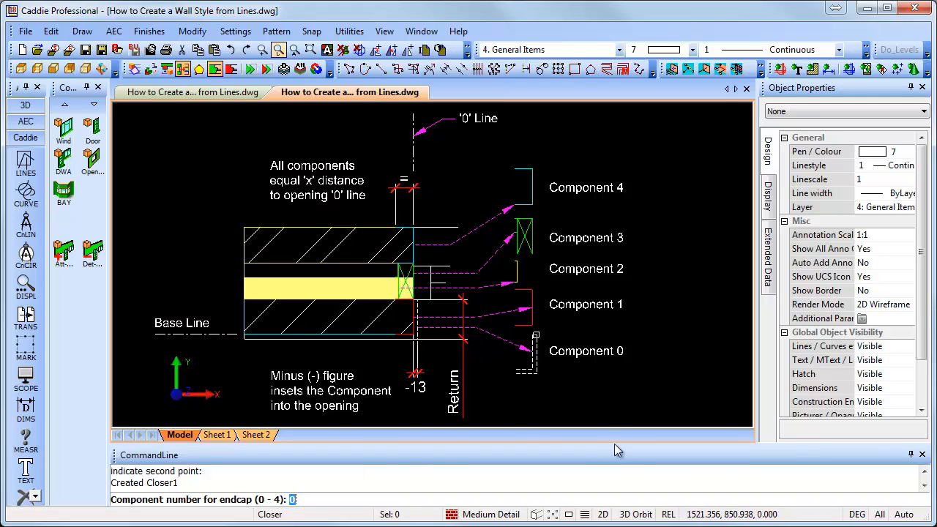
{"action": "key", "text": "Return"}
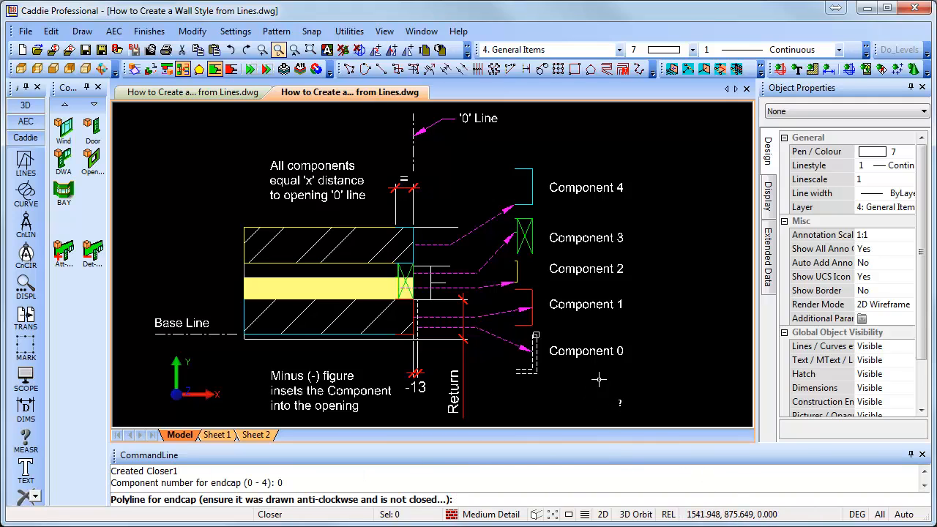
{"action": "left_click", "coordinate": [535, 355]}
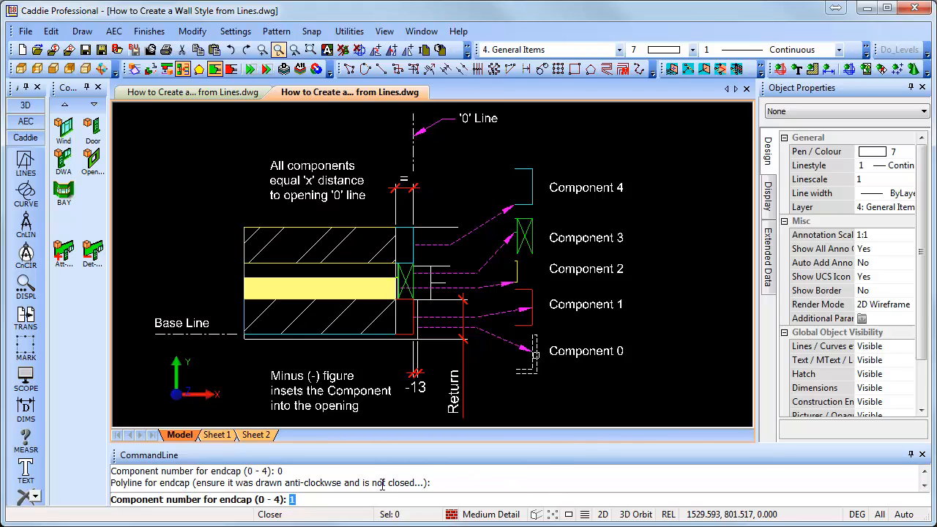
{"action": "key", "text": "Return"}
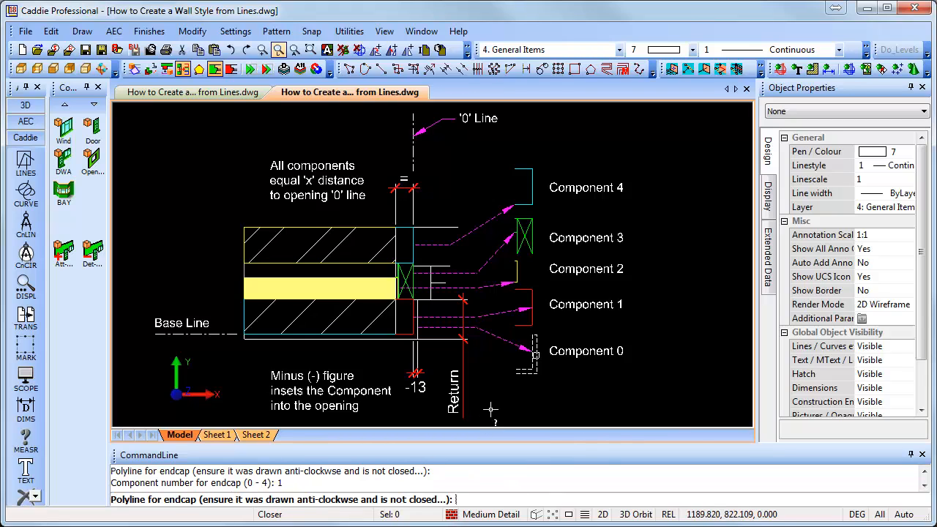
{"action": "left_click", "coordinate": [531, 319]}
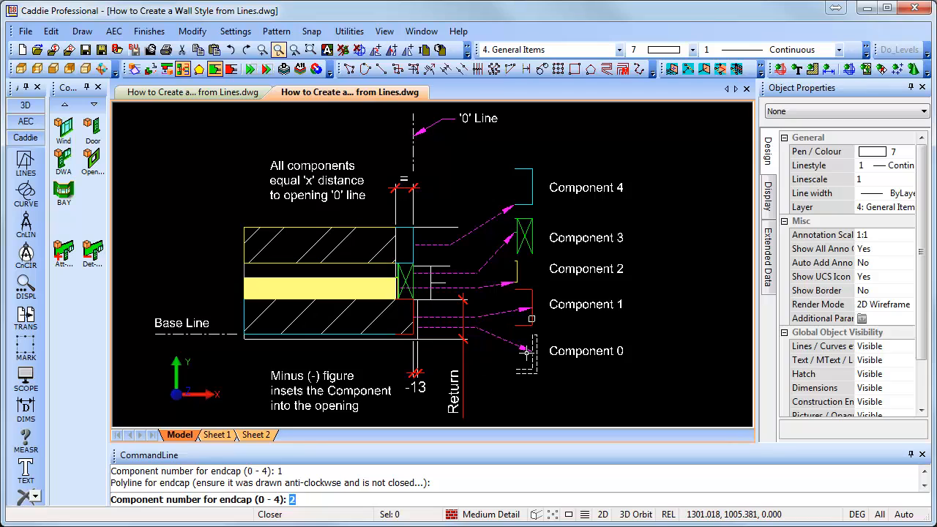
{"action": "key", "text": "Return"}
{"action": "left_click", "coordinate": [516, 270]}
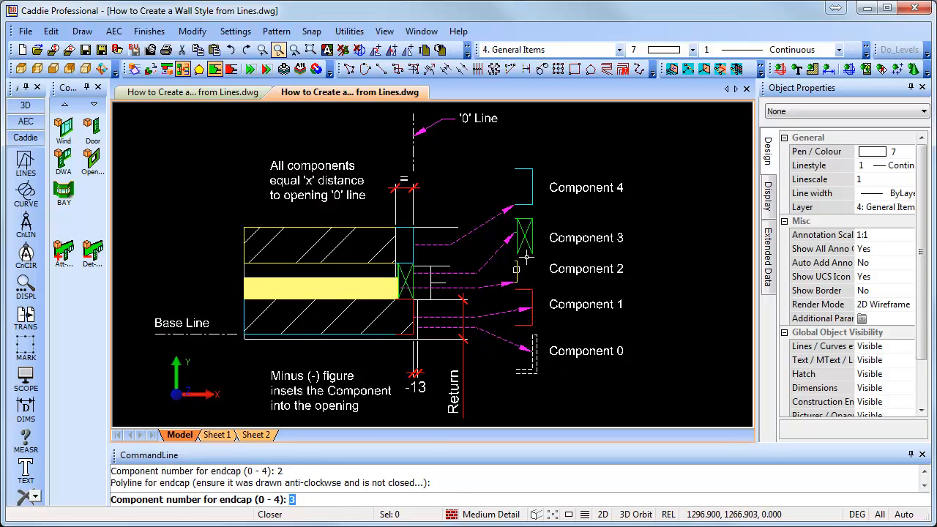
{"action": "key", "text": "Return"}
{"action": "left_click", "coordinate": [527, 238]}
{"action": "key", "text": "Return"}
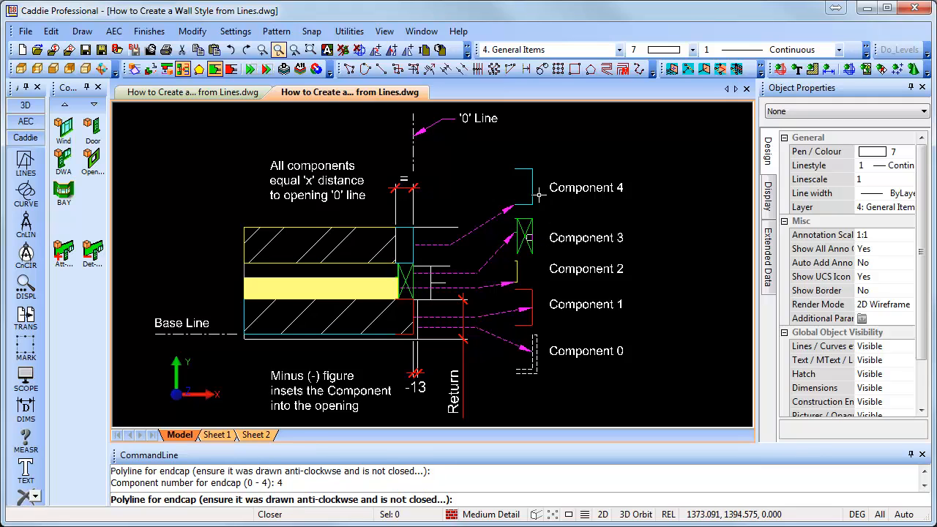
{"action": "key", "text": "Return"}
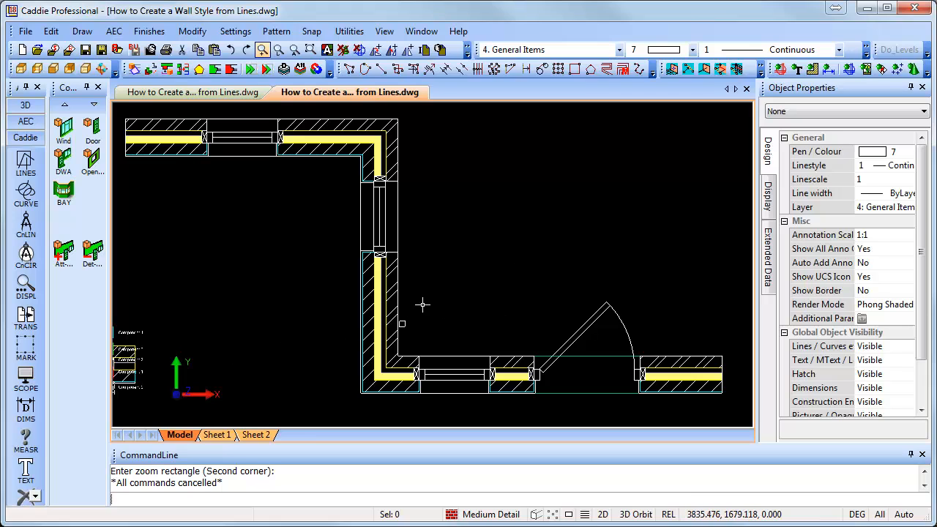
Examine in plan how the component ends close at the window and door openings in the lower wall.
{"action": "left_click", "coordinate": [262, 51]}
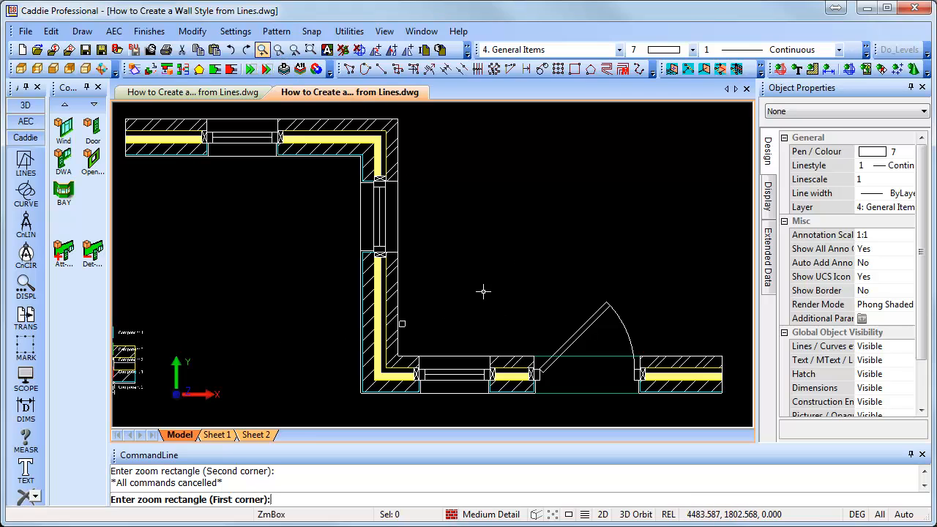
{"action": "left_click", "coordinate": [384, 336]}
{"action": "left_click", "coordinate": [579, 419]}
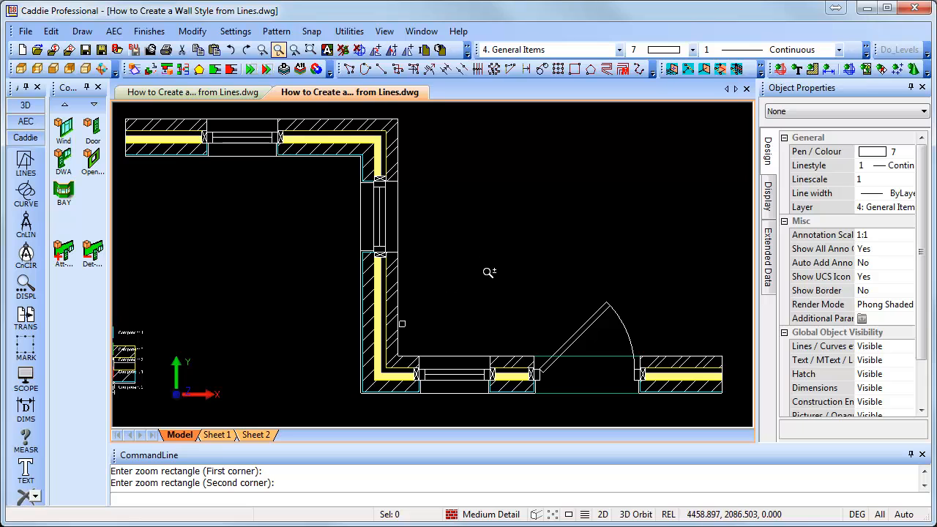
{"action": "left_click_drag", "start_coordinate": [489, 273], "coordinate": [501, 331]}
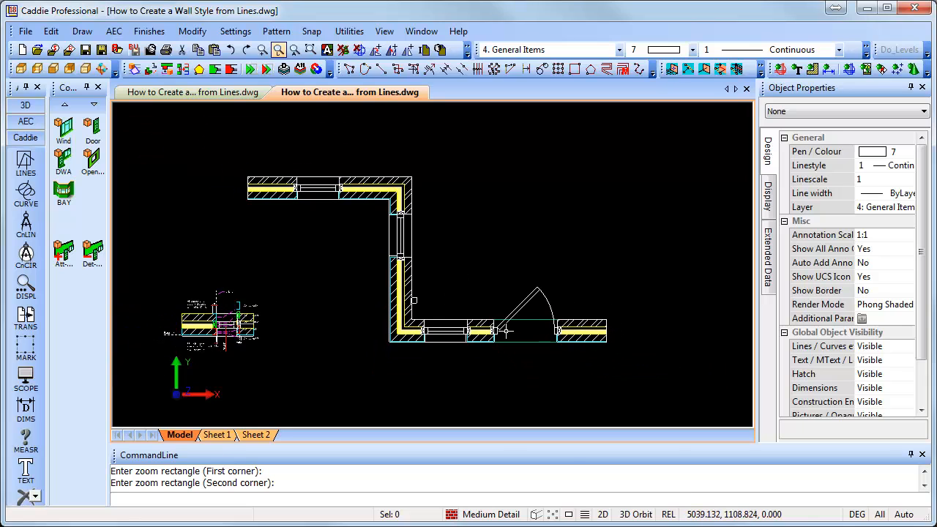
View the walls in 3D and inspect their layers and window and door openings from a lower angle.
{"action": "right_click", "coordinate": [505, 331]}
{"action": "mouse_move", "coordinate": [618, 522]}
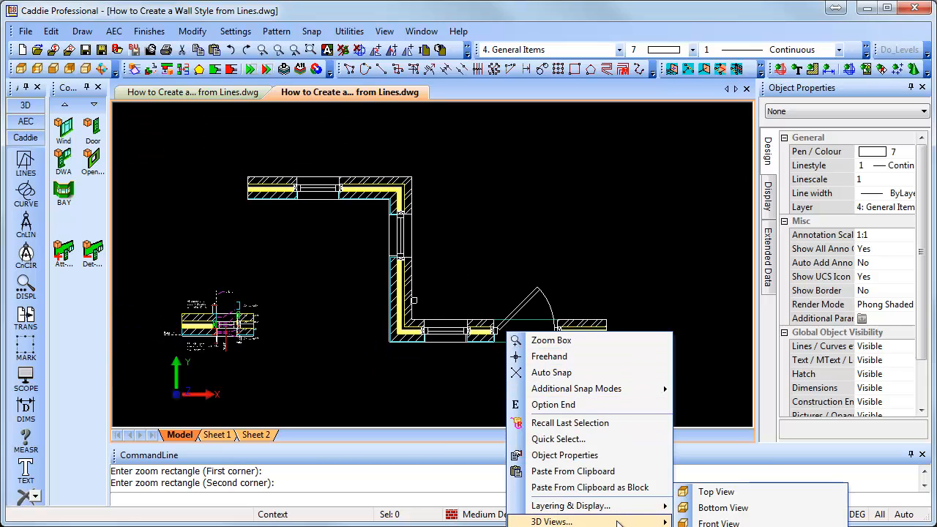
{"action": "left_click", "coordinate": [717, 525]}
{"action": "mouse_move", "coordinate": [449, 349]}
{"action": "left_mouse_down"}
{"action": "mouse_move", "coordinate": [483, 244]}
{"action": "mouse_move", "coordinate": [512, 265]}
{"action": "left_mouse_up"}
{"action": "key", "text": "Return"}
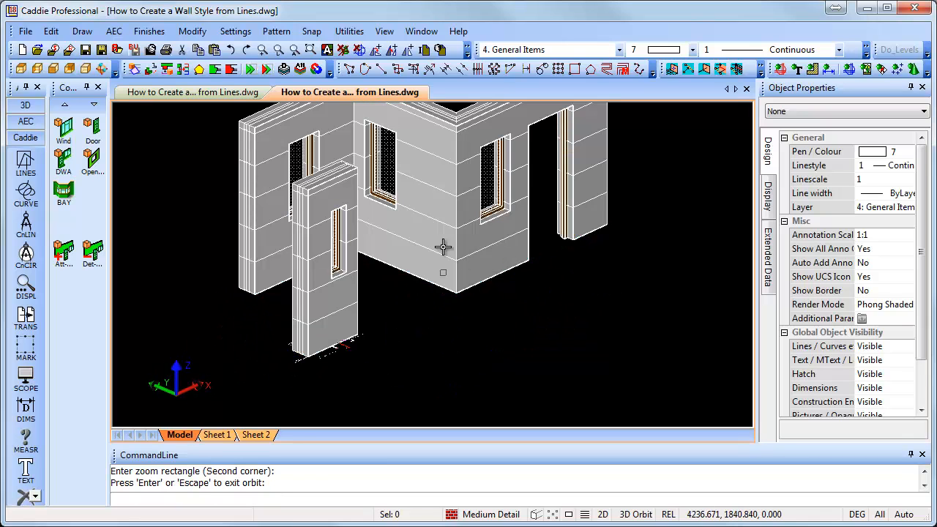
{"action": "middle_click_drag", "start_coordinate": [433, 240], "coordinate": [396, 319]}
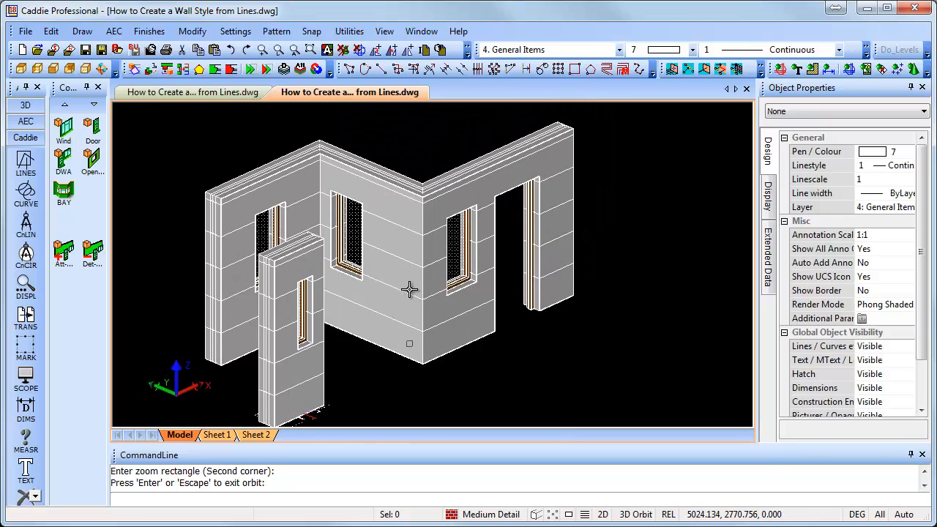
{"action": "scroll", "coordinate": [409, 289], "scroll_direction": "down", "scroll_amount": 2}
{"action": "left_click_drag", "start_coordinate": [347, 339], "coordinate": [313, 280]}
{"action": "left_click_drag", "start_coordinate": [627, 250], "coordinate": [624, 273]}
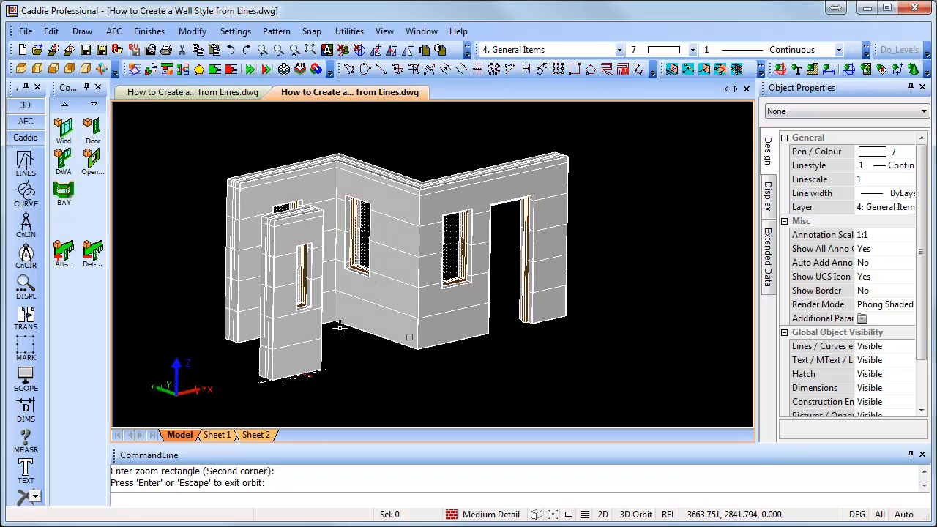
{"action": "left_click_drag", "start_coordinate": [648, 351], "coordinate": [653, 343]}
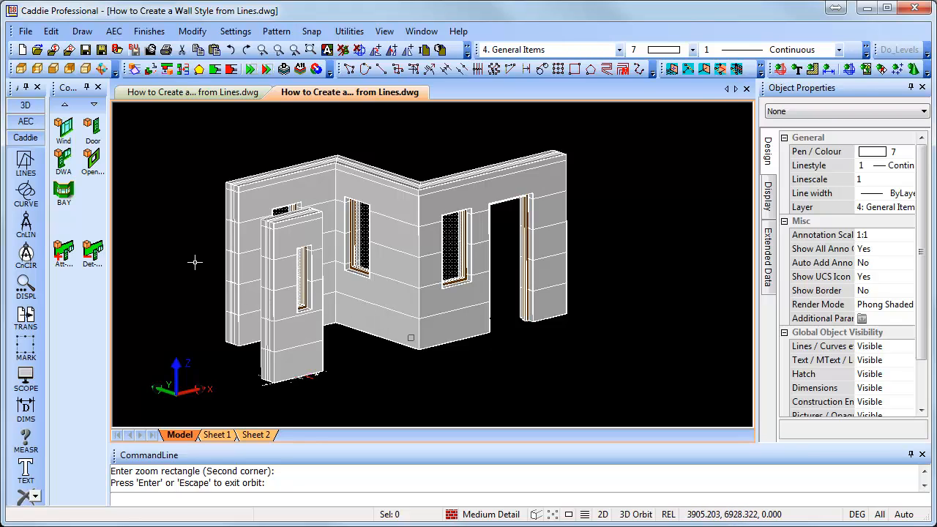
Load the saved wall style preset Ext Bk 102 Cav-50 Ins-50 Blk-100 Plstr-13 and accept it without drawing a wall.
{"action": "left_click", "coordinate": [26, 121]}
{"action": "left_click", "coordinate": [26, 147]}
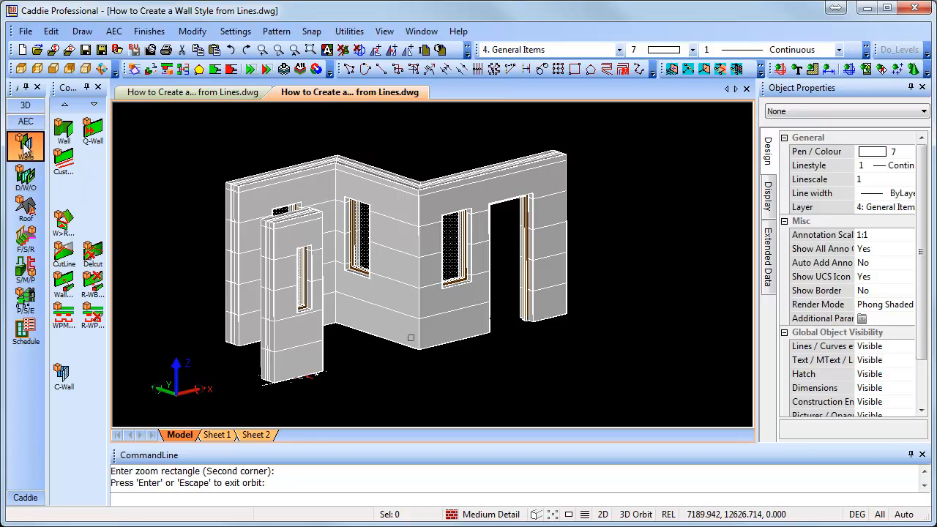
{"action": "left_click", "coordinate": [56, 223]}
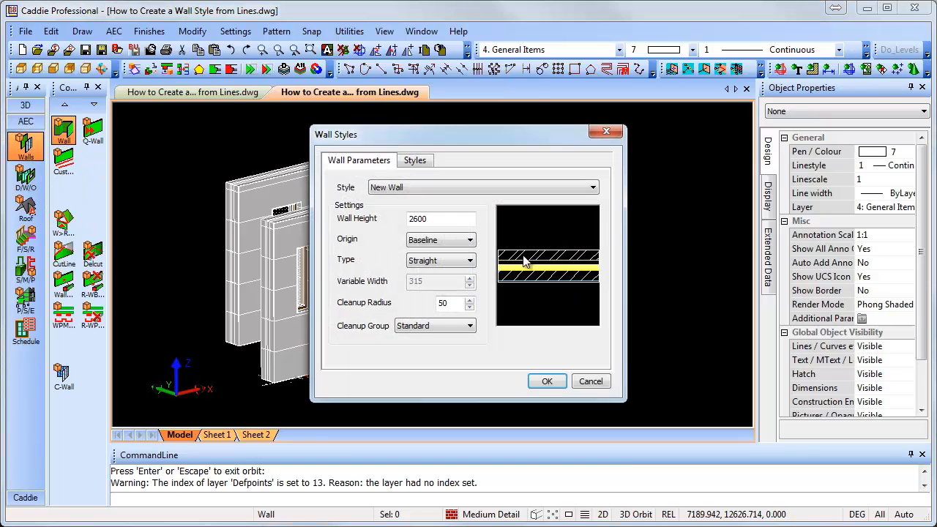
{"action": "left_click", "coordinate": [415, 161]}
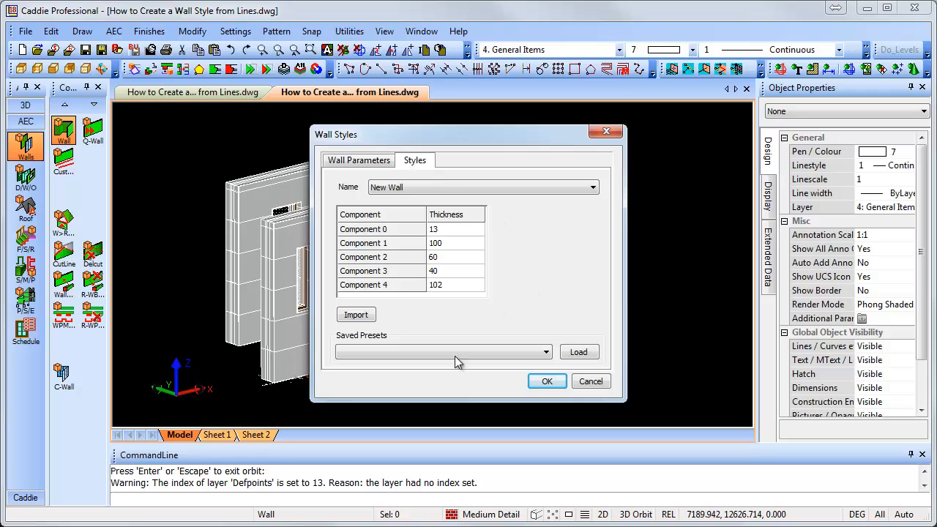
{"action": "left_click", "coordinate": [547, 352]}
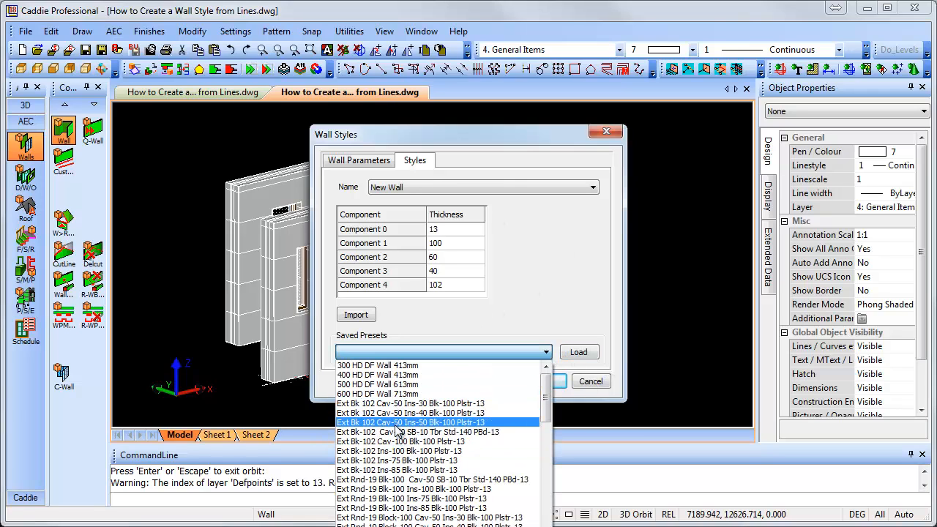
{"action": "left_click", "coordinate": [399, 423]}
{"action": "left_click", "coordinate": [578, 353]}
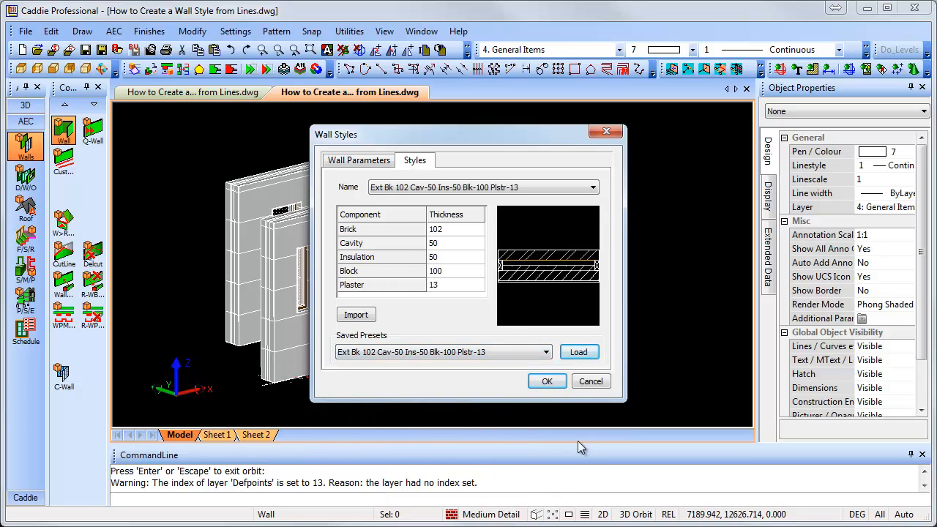
{"action": "left_click", "coordinate": [548, 382]}
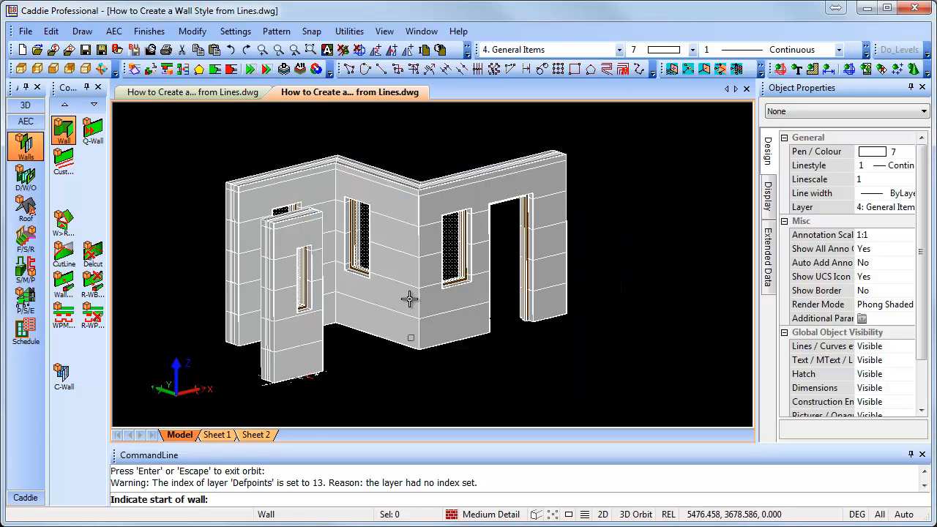
{"action": "key", "text": "Escape"}
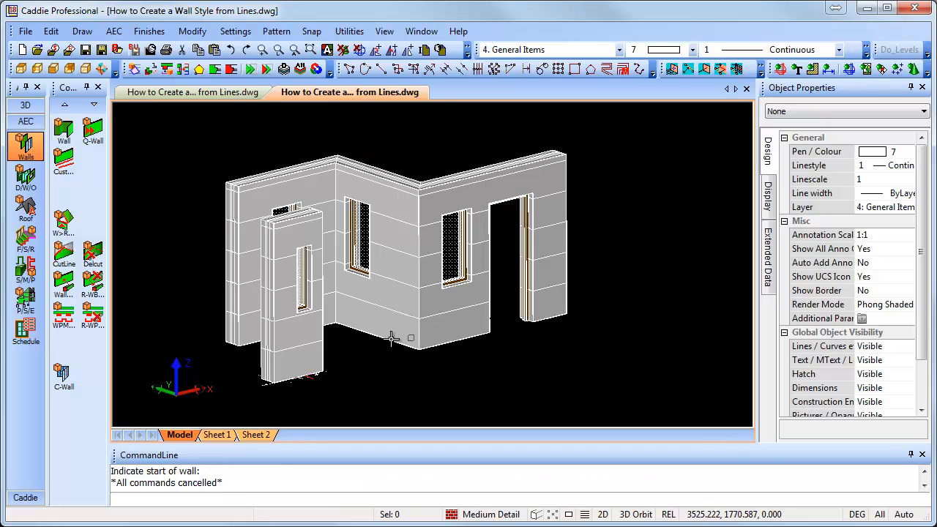
Edit the wall style of the wall with the door opening and assign the Wall.Plaster material to Component 0.
{"action": "left_click", "coordinate": [443, 329]}
{"action": "right_click", "coordinate": [443, 335]}
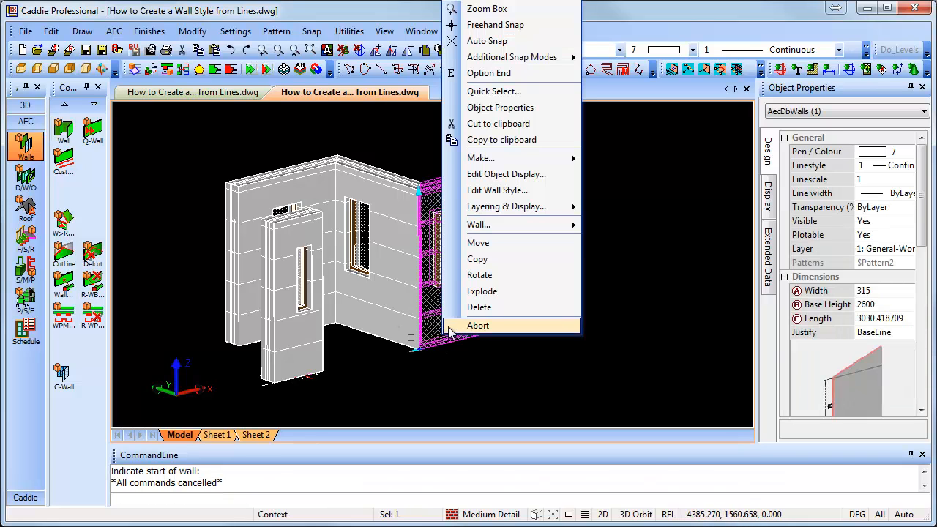
{"action": "left_click", "coordinate": [512, 190]}
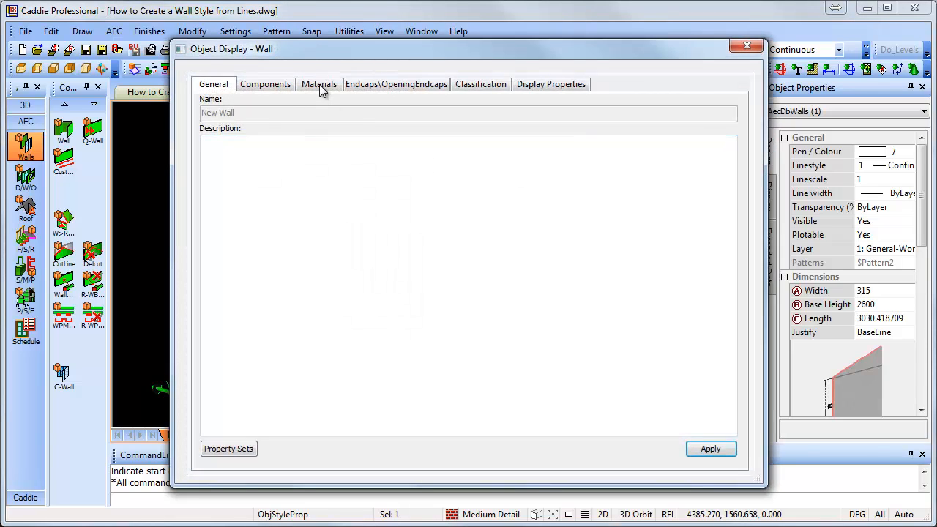
{"action": "left_click", "coordinate": [319, 85]}
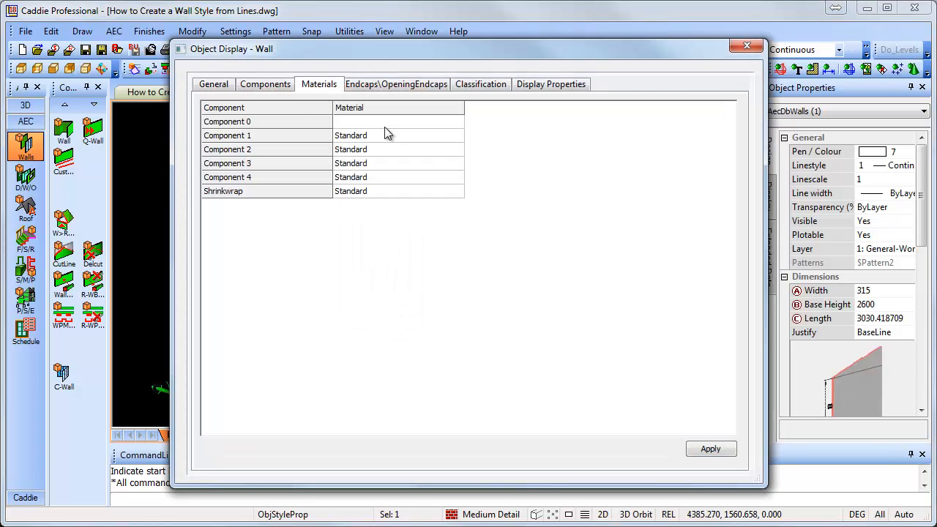
{"action": "left_click_drag", "start_coordinate": [359, 56], "coordinate": [514, 44]}
{"action": "left_click", "coordinate": [536, 116]}
{"action": "left_click", "coordinate": [552, 118]}
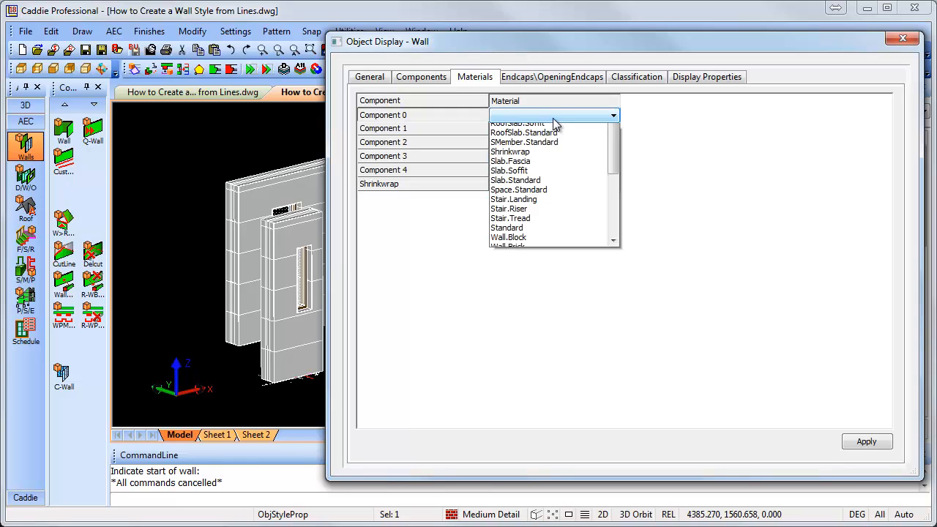
{"action": "left_click_drag", "start_coordinate": [613, 185], "coordinate": [623, 252]}
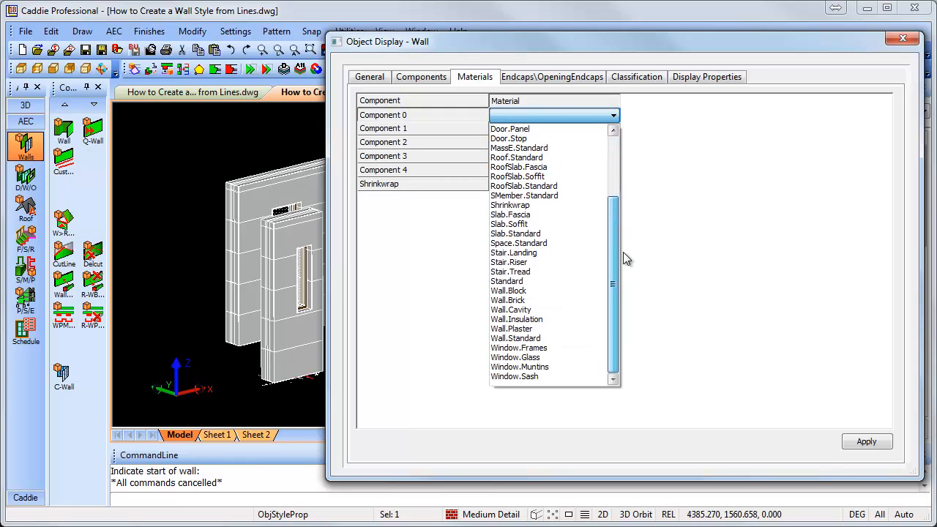
{"action": "left_click", "coordinate": [505, 331]}
{"action": "left_click", "coordinate": [505, 331]}
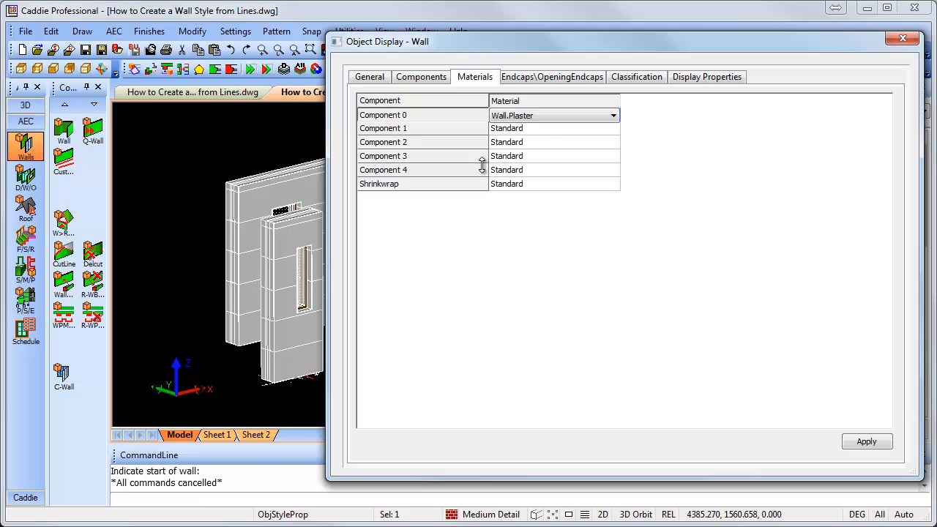
Assign the Wall.Block material to Component 1 and Wall.Insulation to Component 2 of the wall style.
{"action": "left_click", "coordinate": [553, 128]}
{"action": "left_click", "coordinate": [553, 129]}
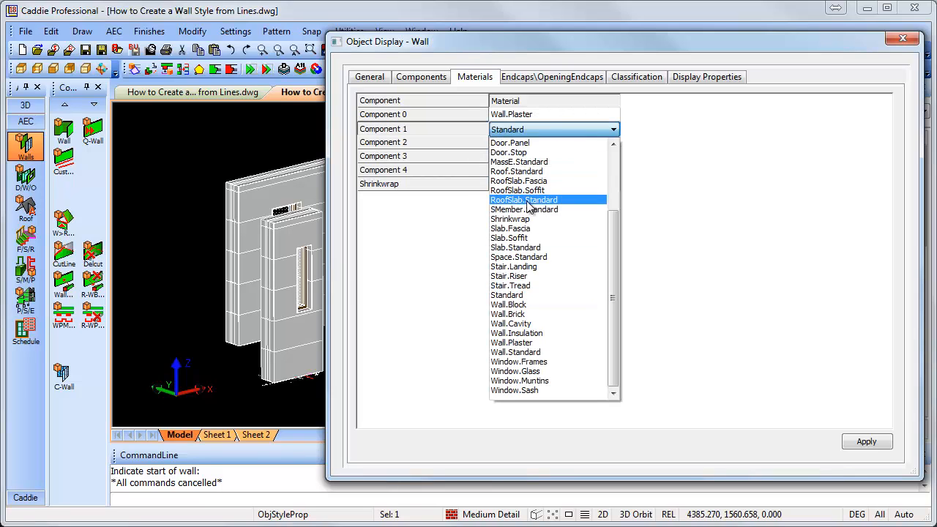
{"action": "left_click", "coordinate": [527, 304]}
{"action": "left_click", "coordinate": [538, 143]}
{"action": "left_click", "coordinate": [539, 143]}
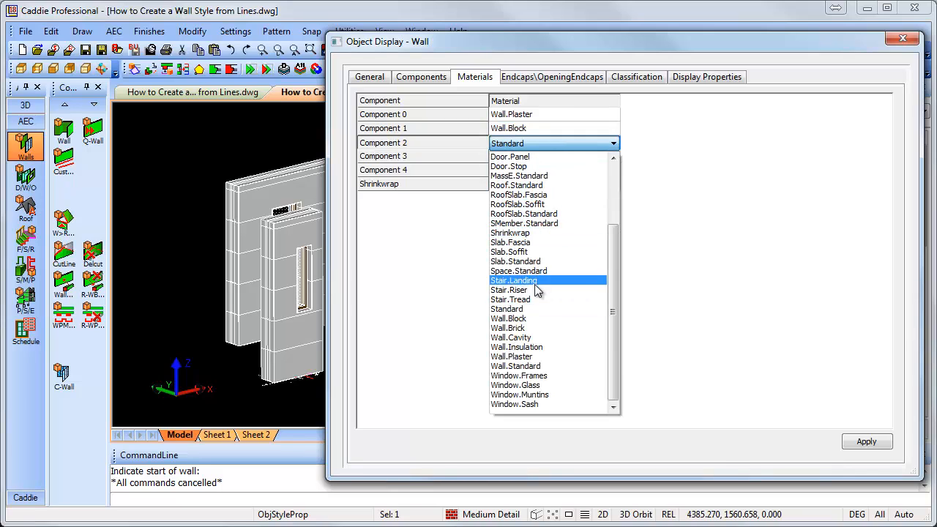
{"action": "left_click", "coordinate": [527, 347]}
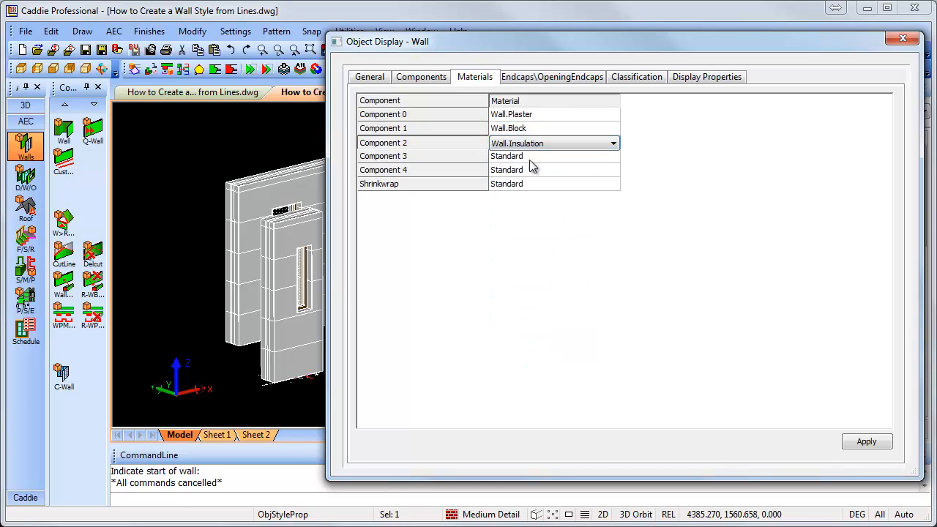
Assign Wall.Cavity to Component 3 and Wall.Brick to Component 4, and apply the materials to the wall style.
{"action": "left_click", "coordinate": [528, 158]}
{"action": "left_click", "coordinate": [528, 159]}
{"action": "left_click", "coordinate": [520, 353]}
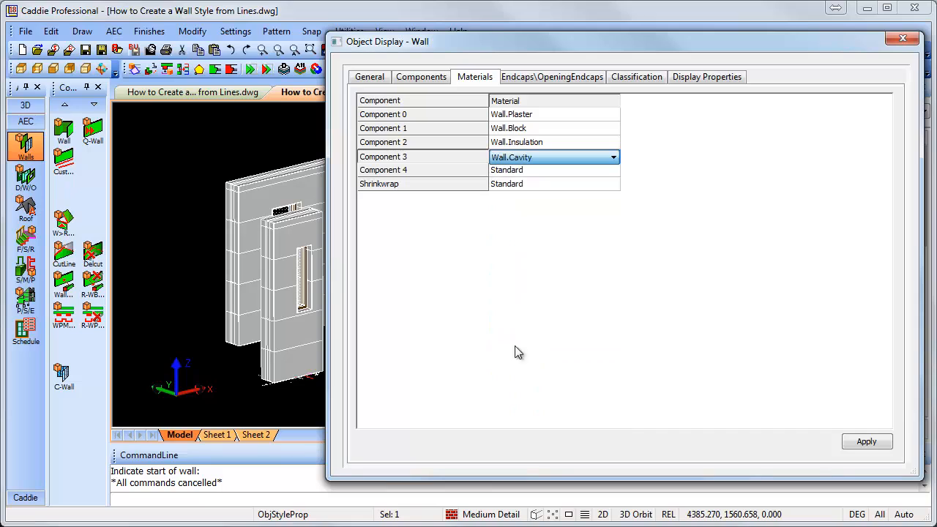
{"action": "left_click", "coordinate": [532, 171]}
{"action": "left_click", "coordinate": [533, 173]}
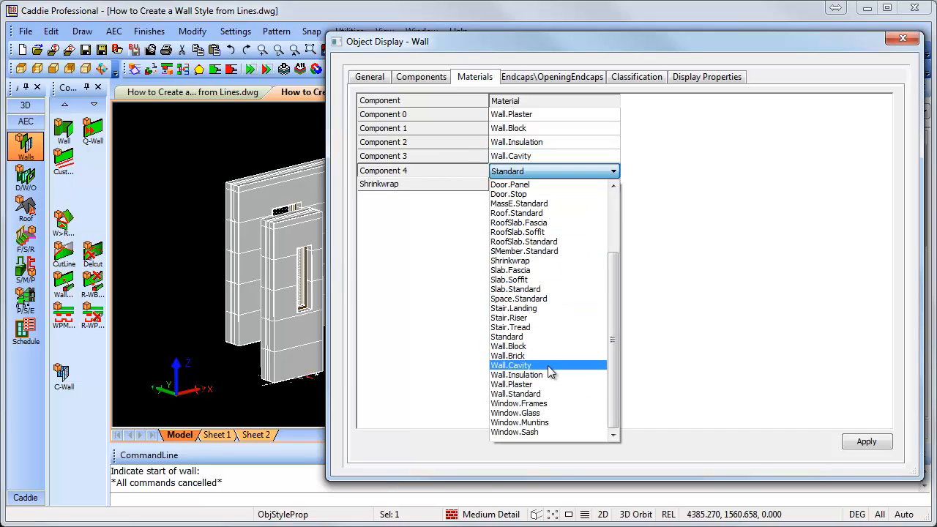
{"action": "left_click", "coordinate": [516, 356]}
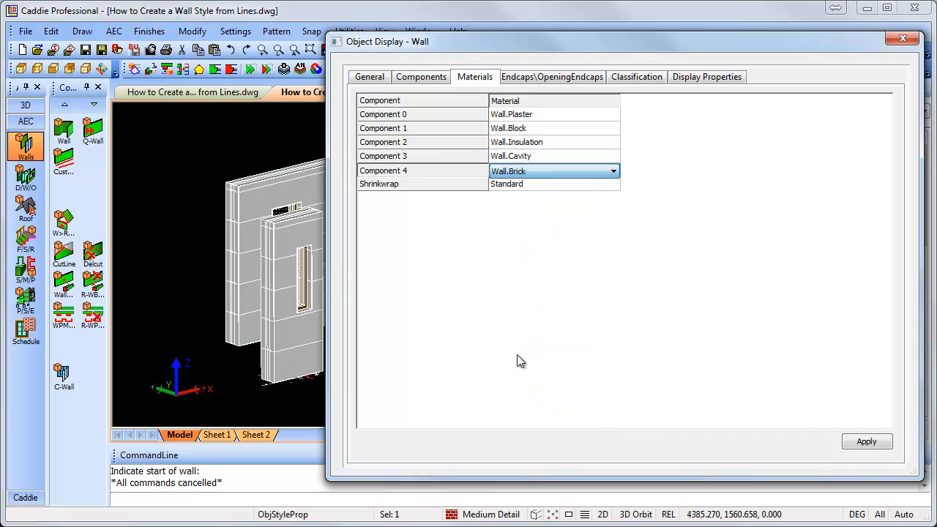
{"action": "left_click", "coordinate": [866, 441]}
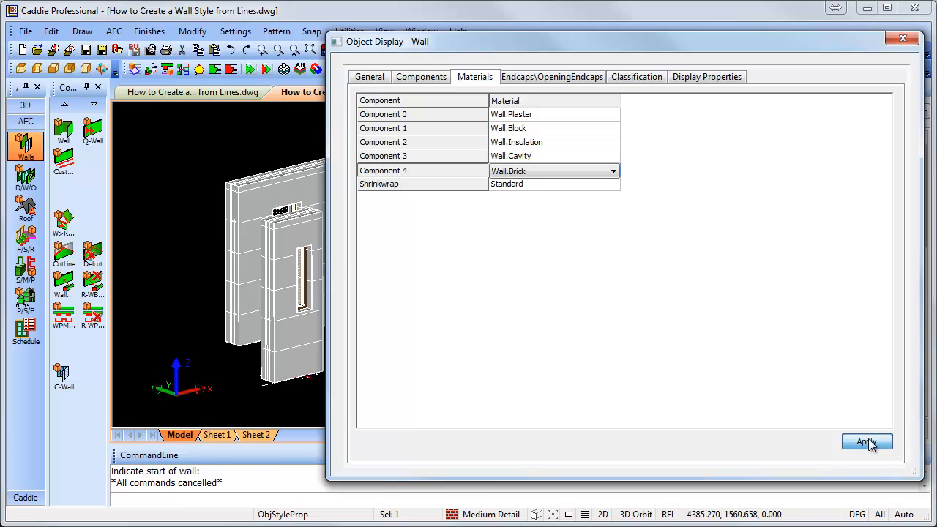
{"action": "left_click", "coordinate": [902, 38]}
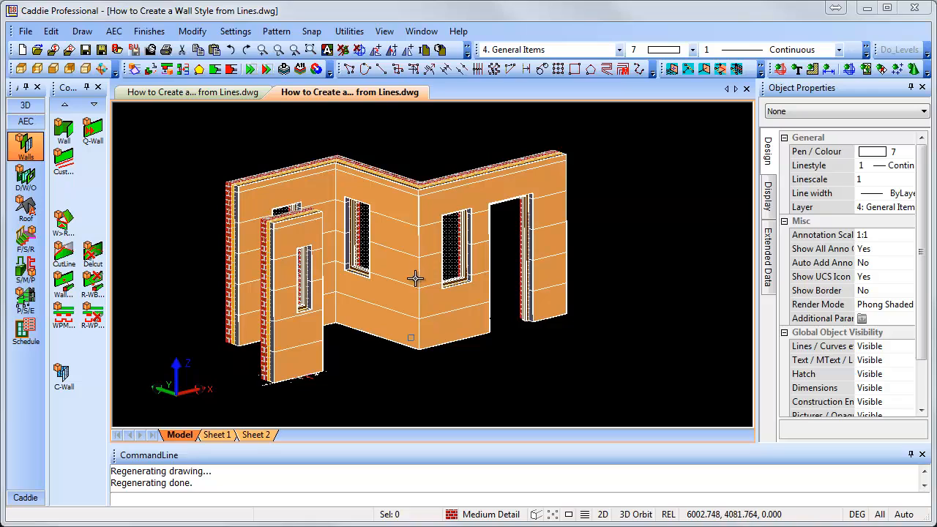
Orbit around the 3D walls to examine the materials on their opposite faces.
{"action": "right_click", "coordinate": [391, 151]}
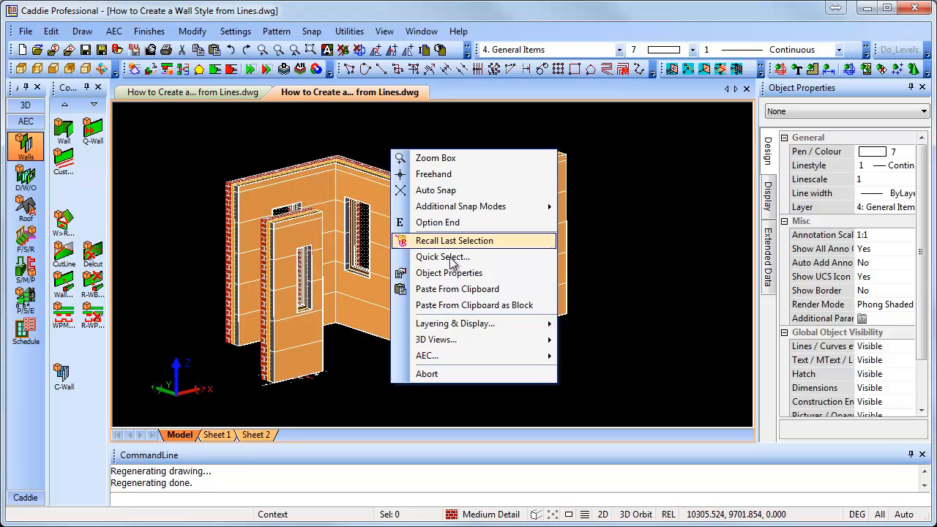
{"action": "mouse_move", "coordinate": [462, 339]}
{"action": "left_click", "coordinate": [569, 472]}
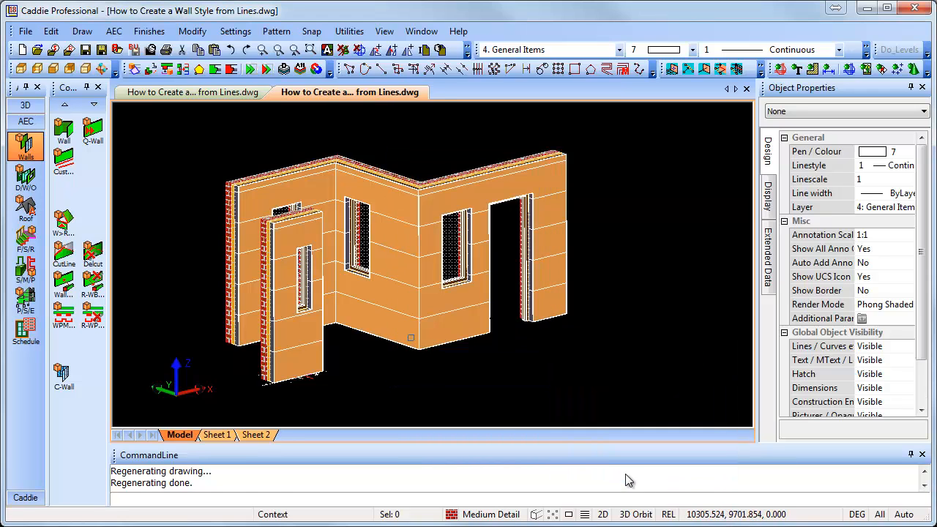
{"action": "left_click_drag", "start_coordinate": [311, 265], "coordinate": [556, 273]}
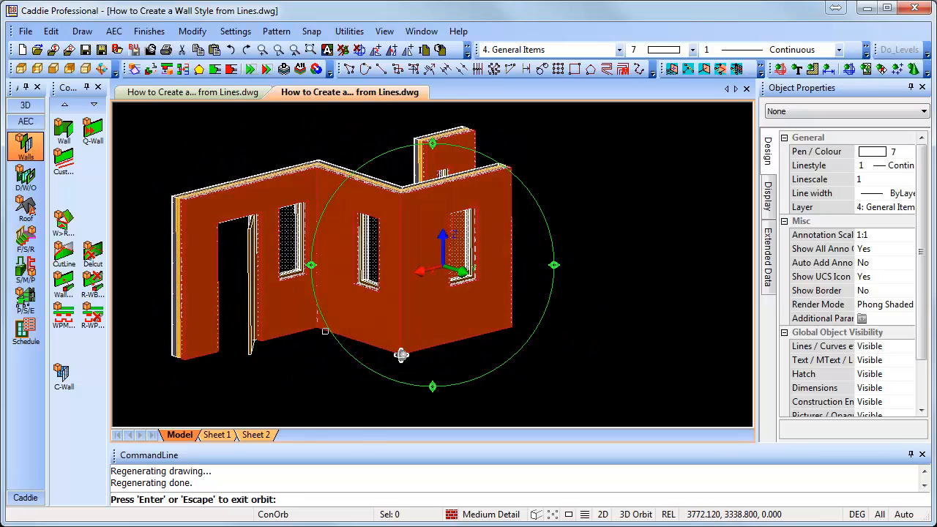
{"action": "key", "text": "Return"}
{"action": "key", "text": "Return"}
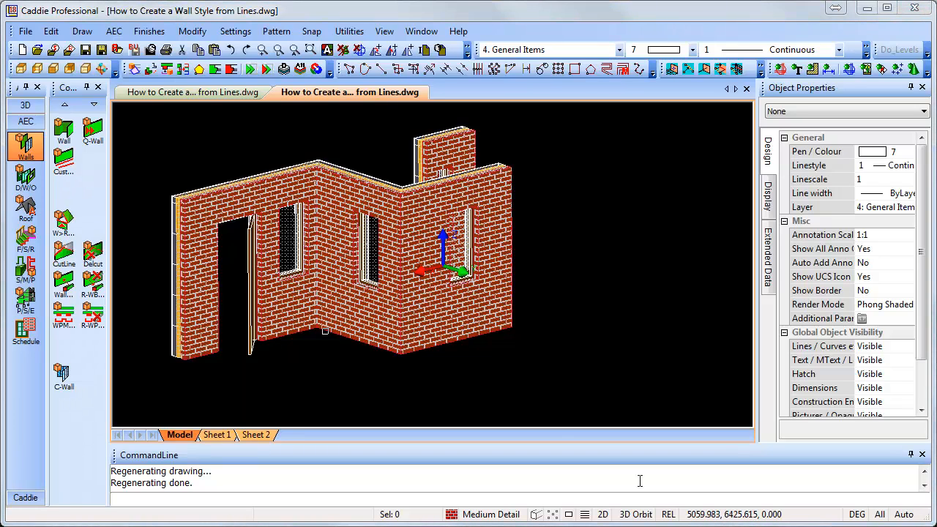
{"action": "left_click", "coordinate": [114, 32]}
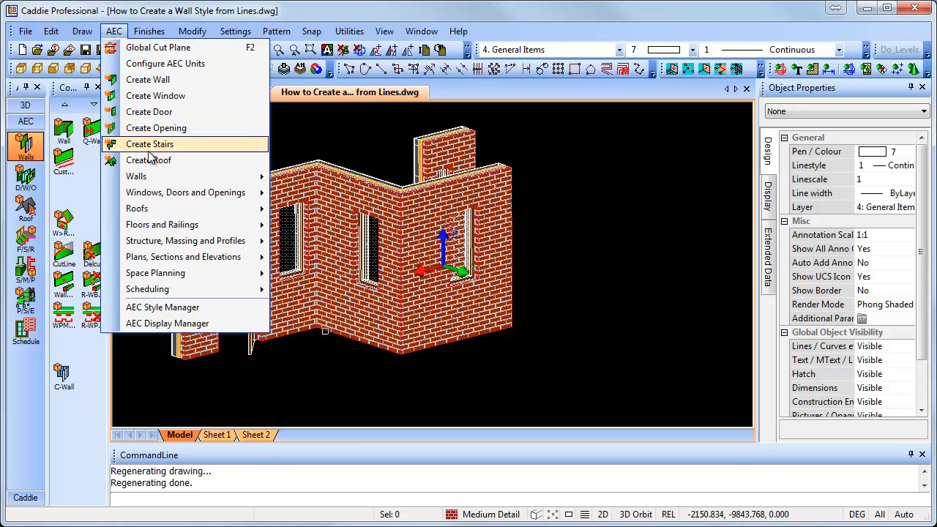
{"action": "mouse_move", "coordinate": [160, 176]}
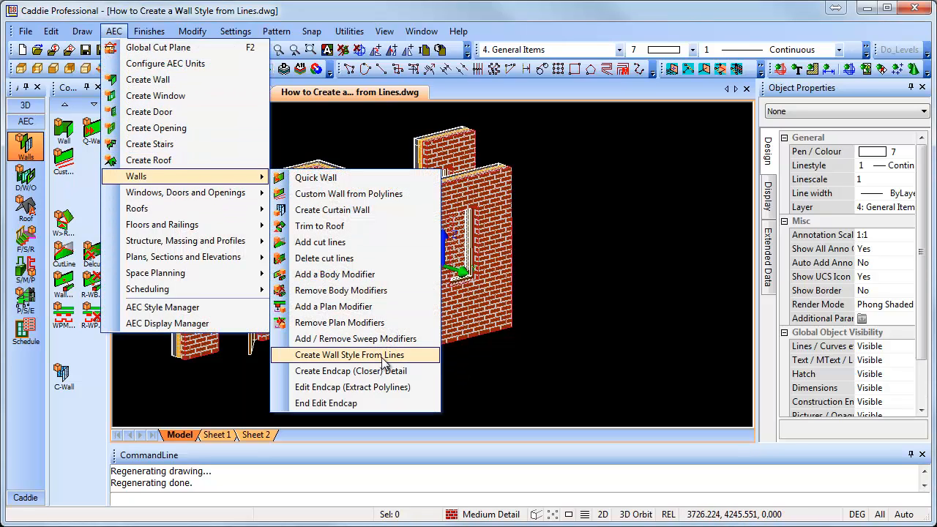